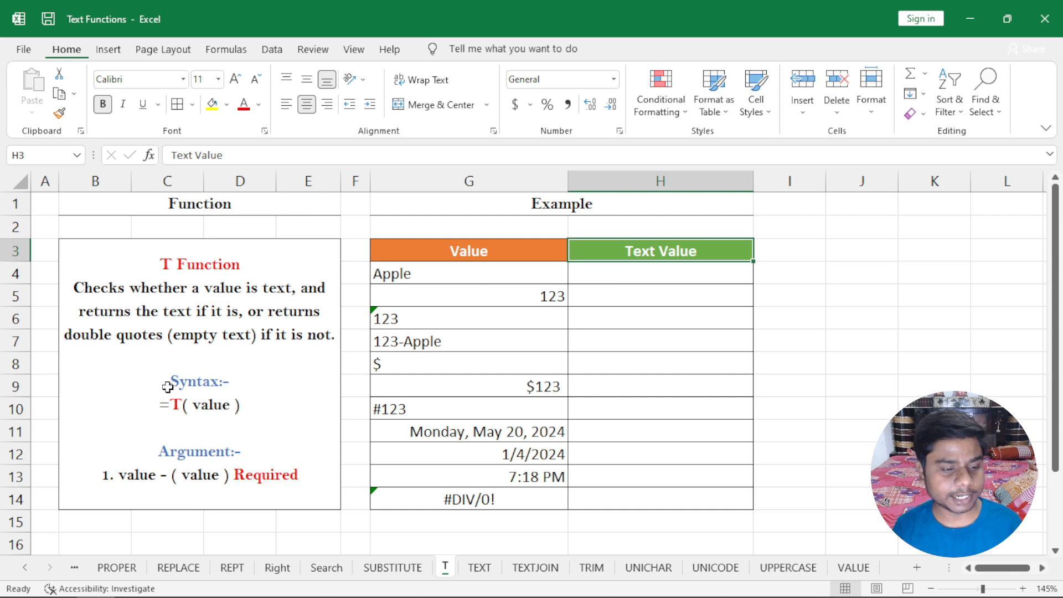
# - Review the T function's syntax and required argument in the notes box, and the sample values in G4:G14
pyautogui.doubleClick(177, 408)
pyautogui.doubleClick(176, 409)
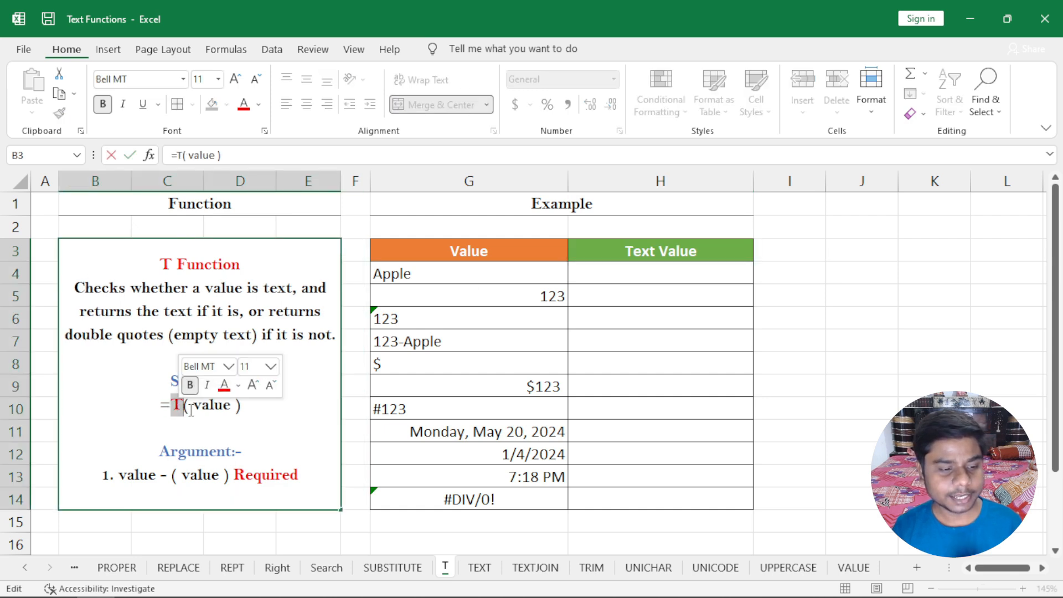
pyautogui.moveTo(189, 409); pyautogui.dragTo(183, 410)
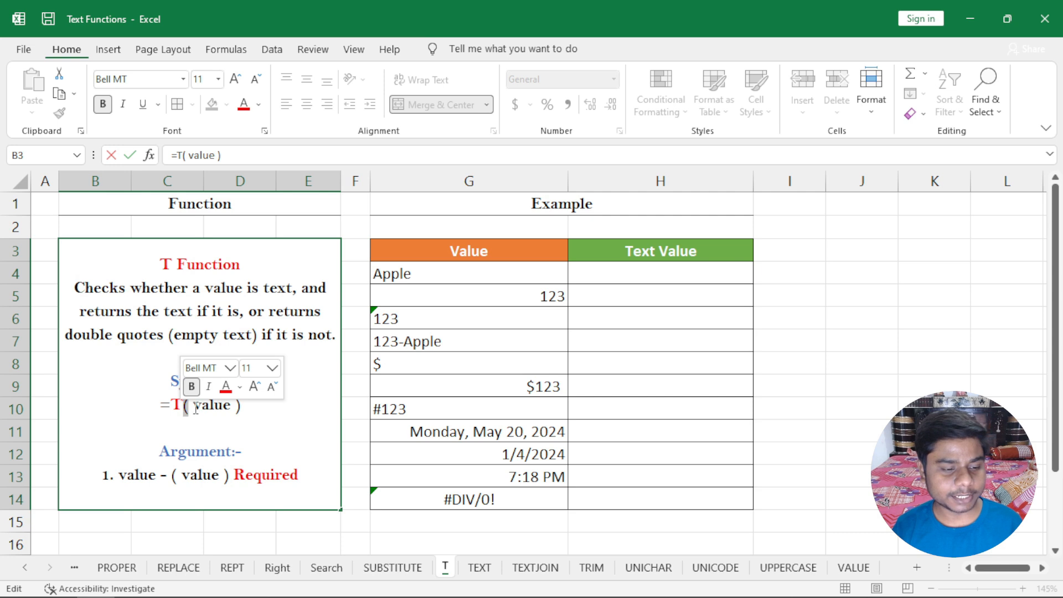
pyautogui.moveTo(196, 409); pyautogui.dragTo(160, 405)
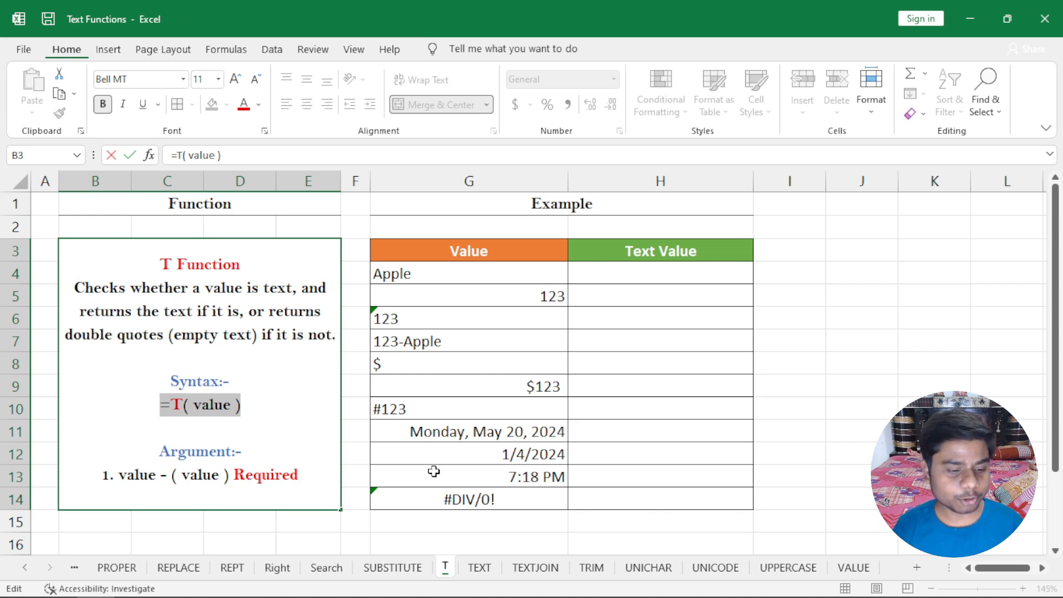
pyautogui.moveTo(299, 477); pyautogui.dragTo(234, 476)
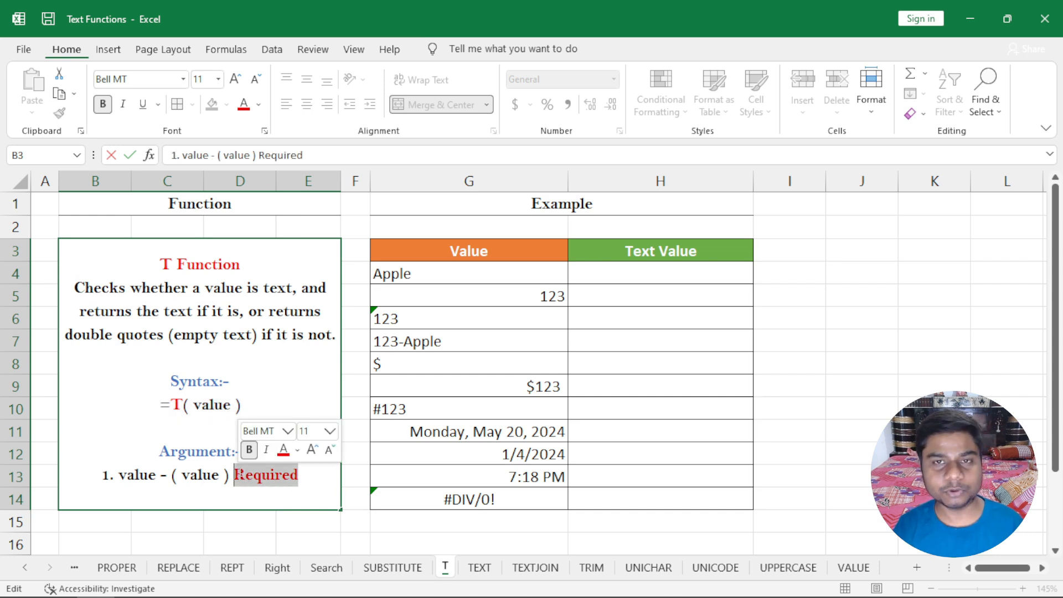
pyautogui.press('Escape')
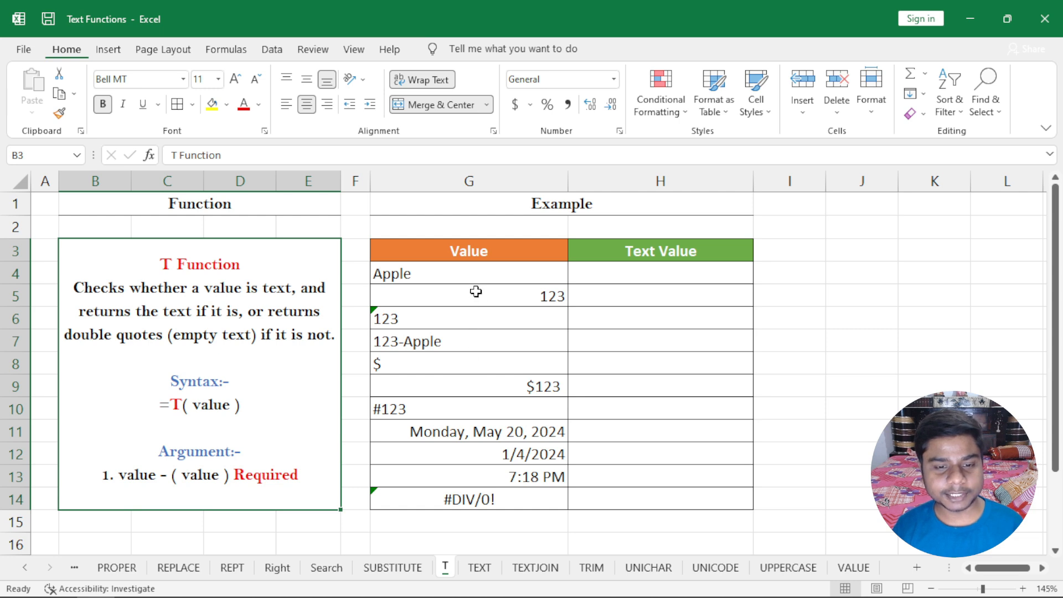
pyautogui.moveTo(472, 274); pyautogui.dragTo(465, 505)
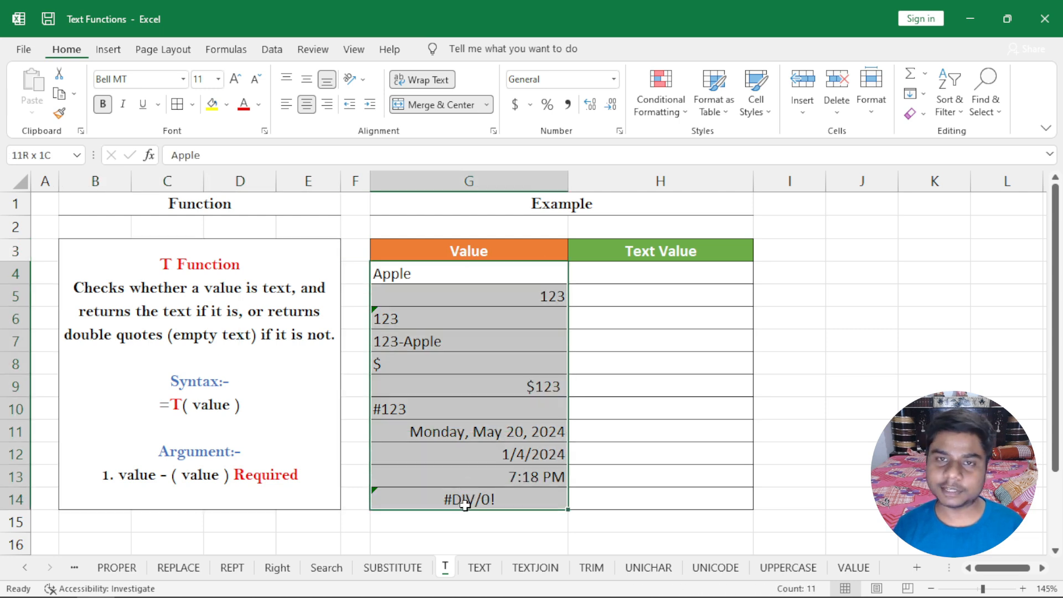
pyautogui.click(418, 277)
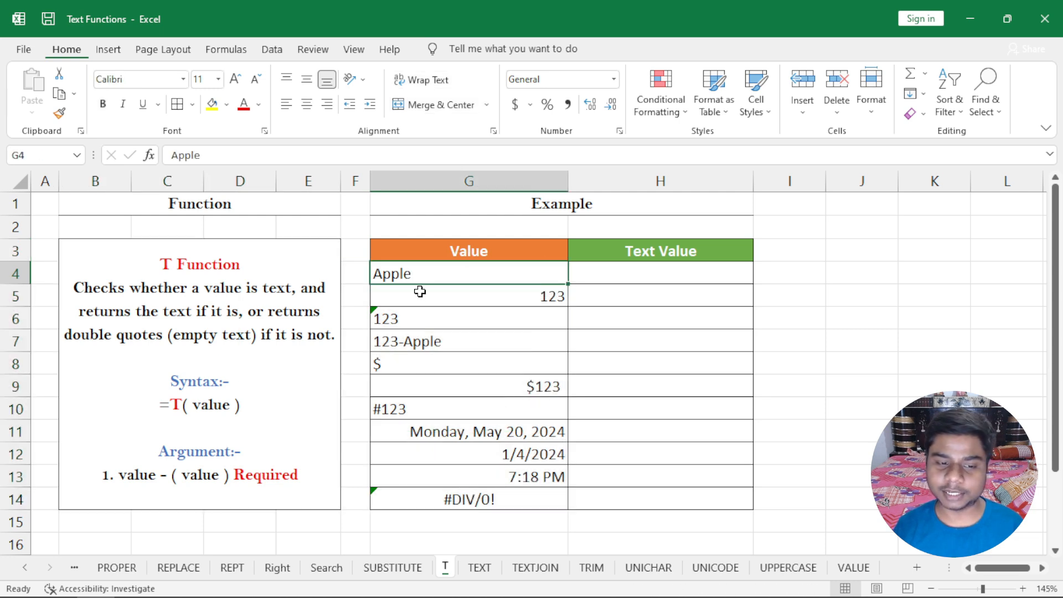
pyautogui.click(430, 321)
pyautogui.click(498, 496)
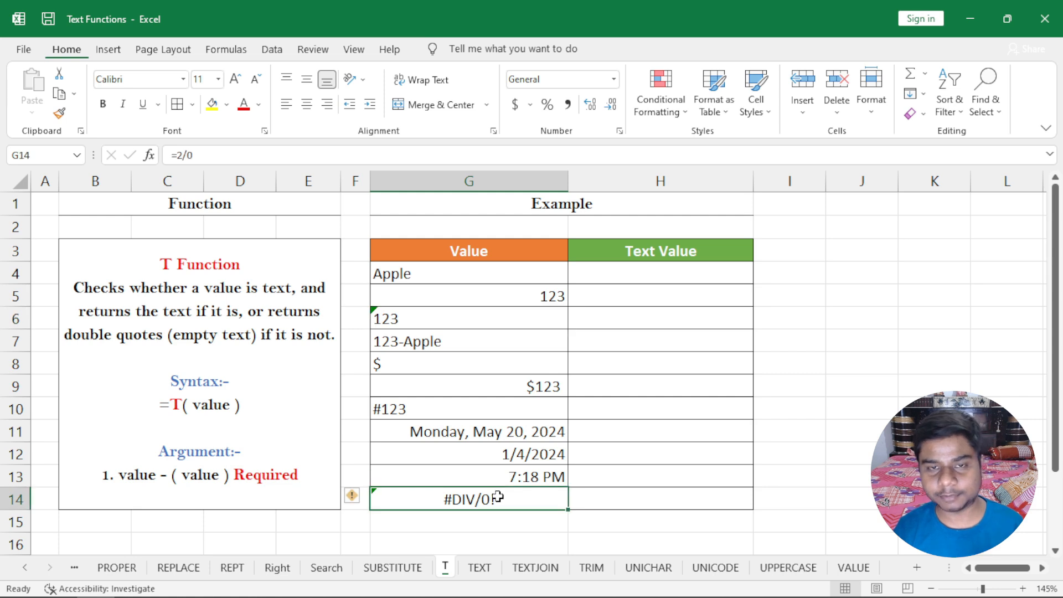
# - Enter the formula =T(G4) in cell H4 to return the text value of the Apple entry
pyautogui.click(653, 286)
pyautogui.click(653, 277)
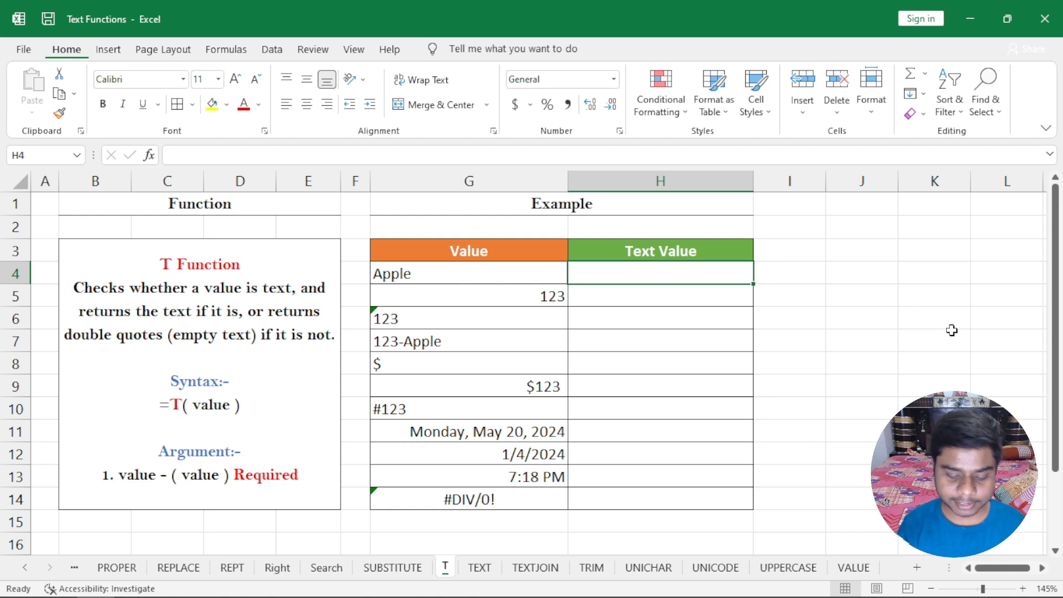
pyautogui.write('=t')
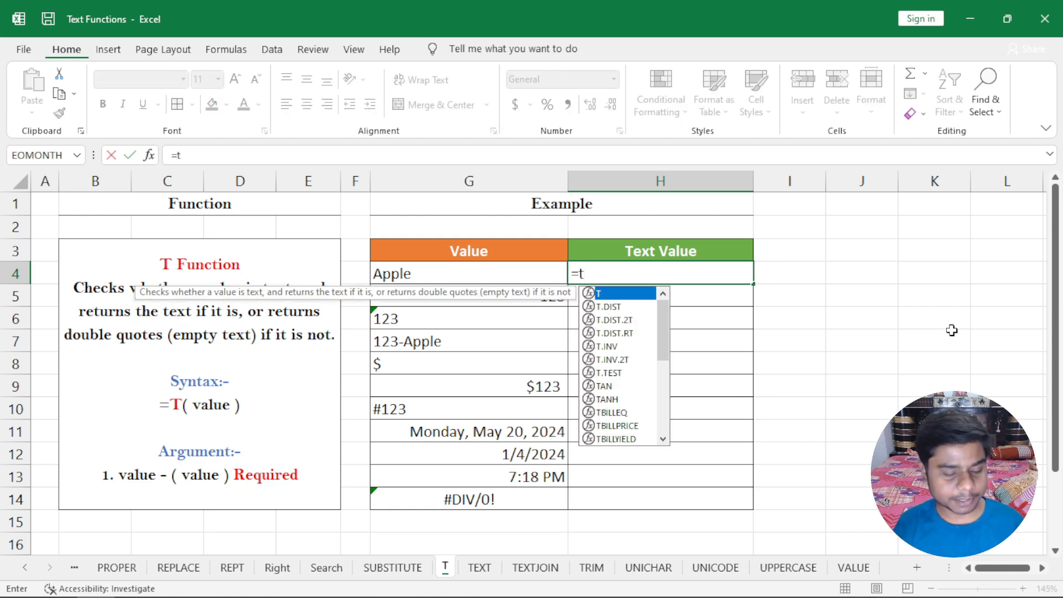
pyautogui.press('Tab')
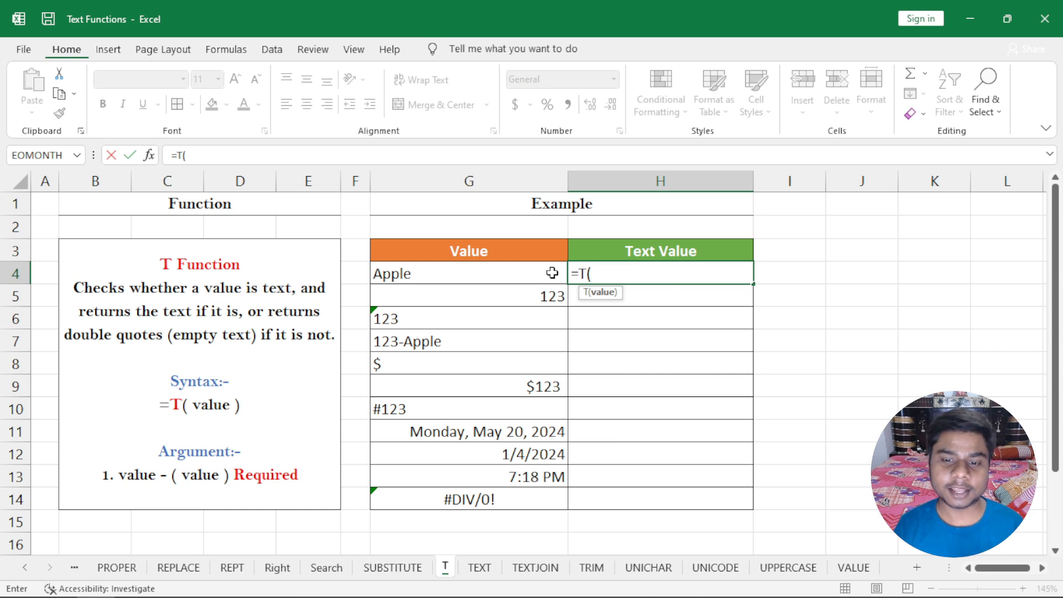
pyautogui.click(470, 274)
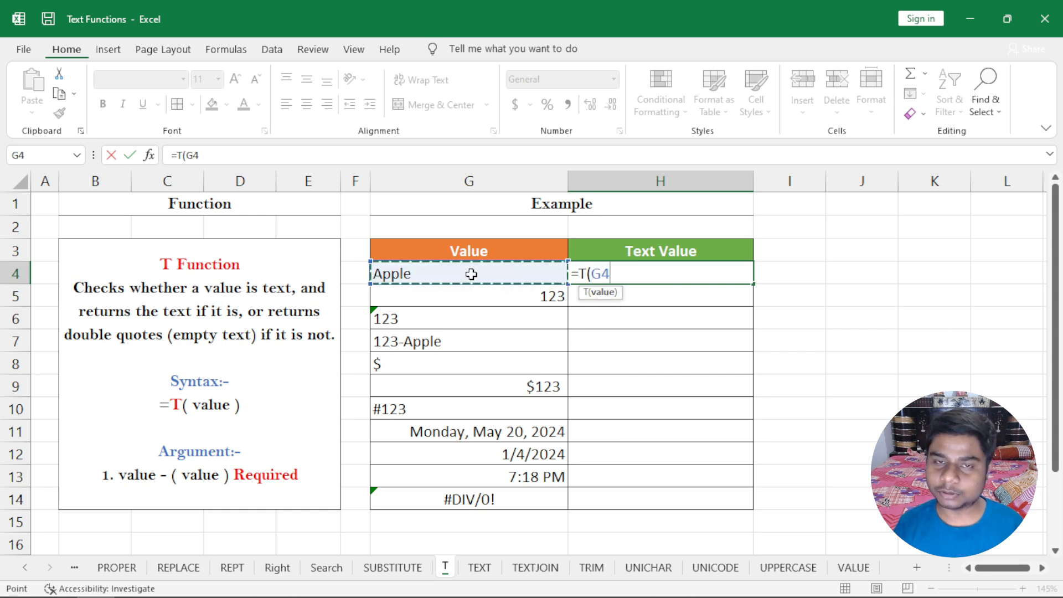
pyautogui.write(')')
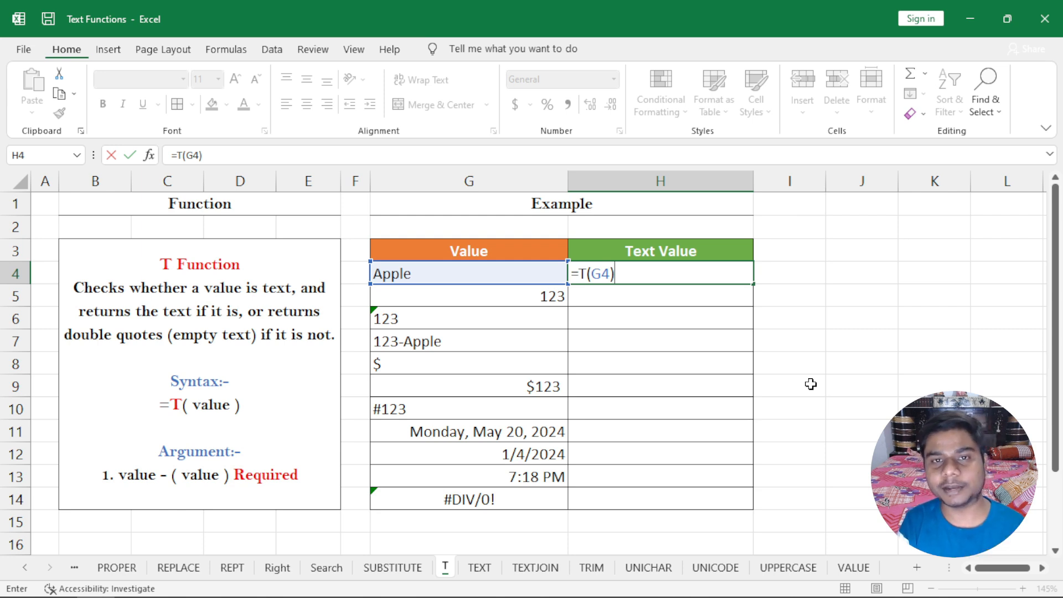
pyautogui.press('Return')
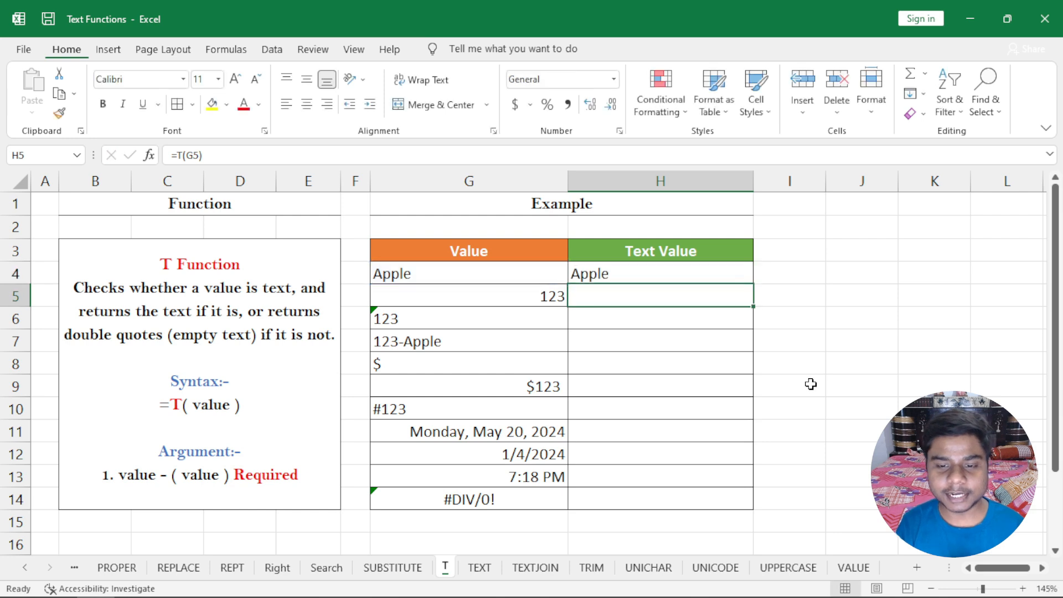
# - Copy the T formula from H4 down to H5 to test the plain number 123 in G5
pyautogui.click(667, 270)
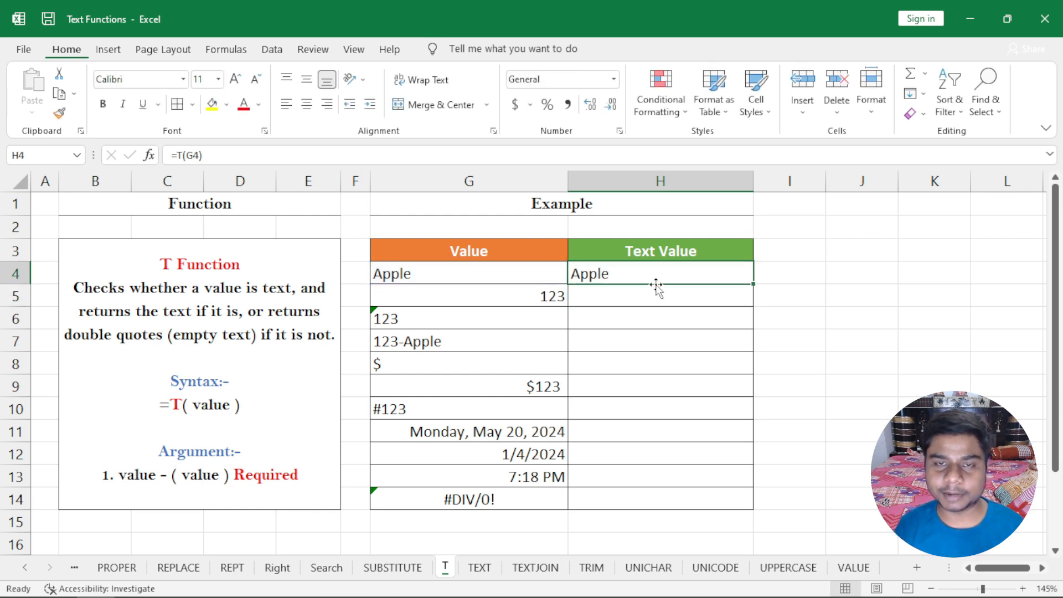
pyautogui.click(531, 294)
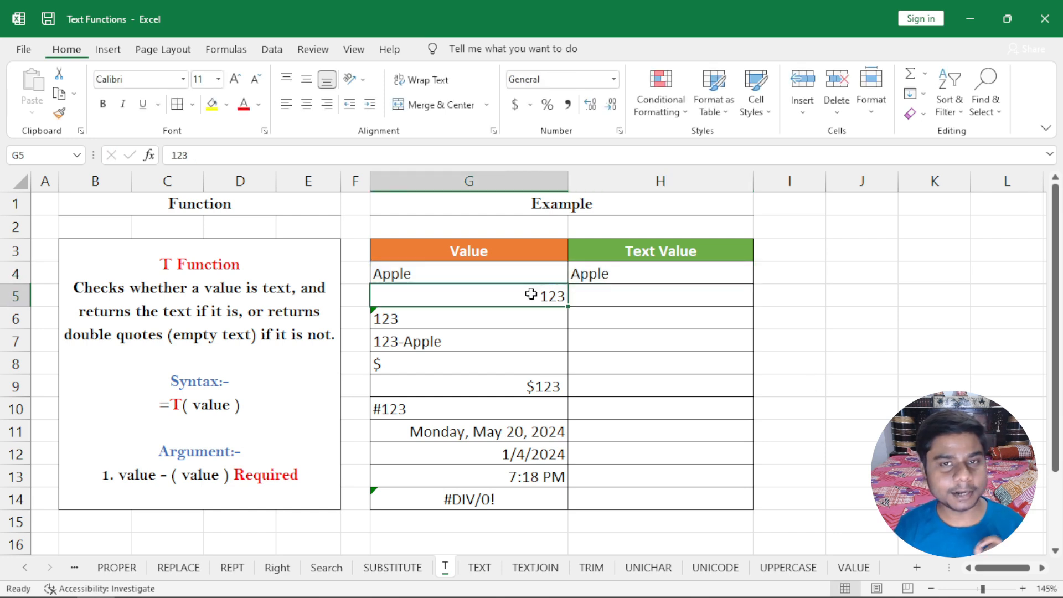
pyautogui.click(665, 271)
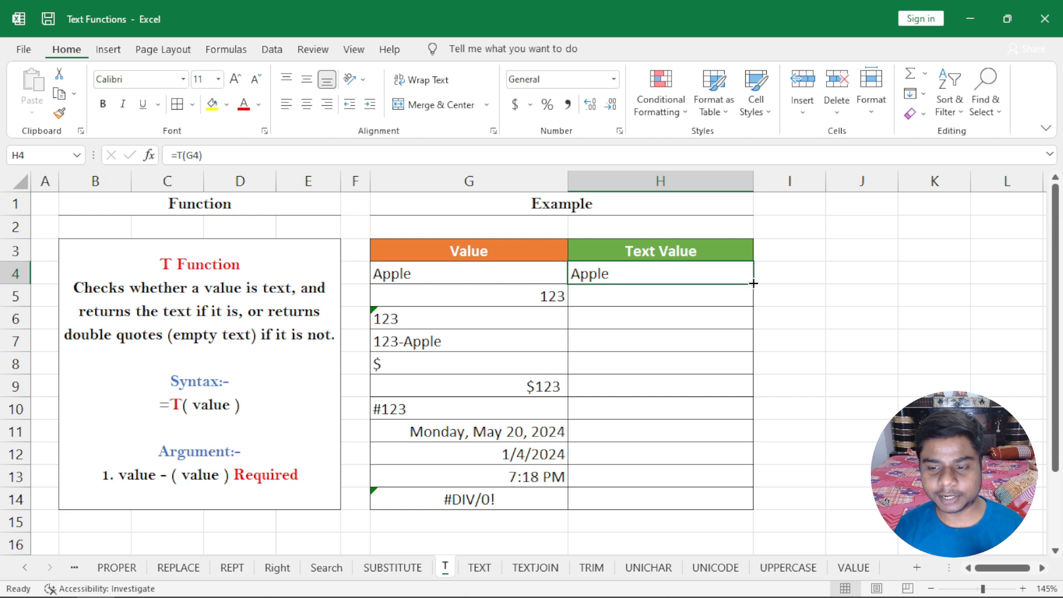
pyautogui.moveTo(754, 283); pyautogui.dragTo(751, 308)
pyautogui.click(712, 291)
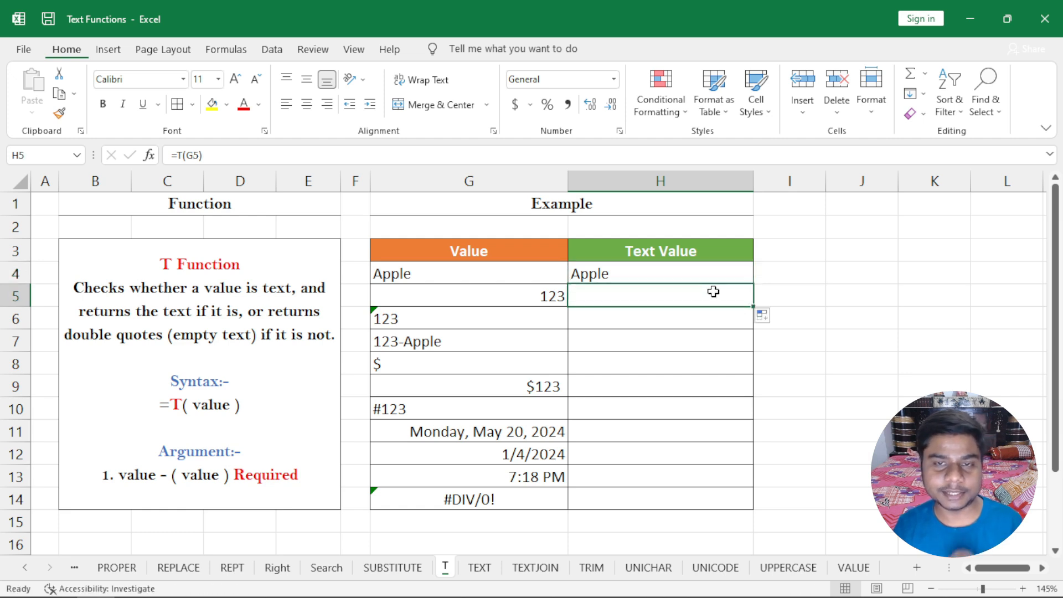
# - Inspect the apostrophe-prefixed 123 in G6 and copy the T formula from H5 down to H6
pyautogui.click(538, 311)
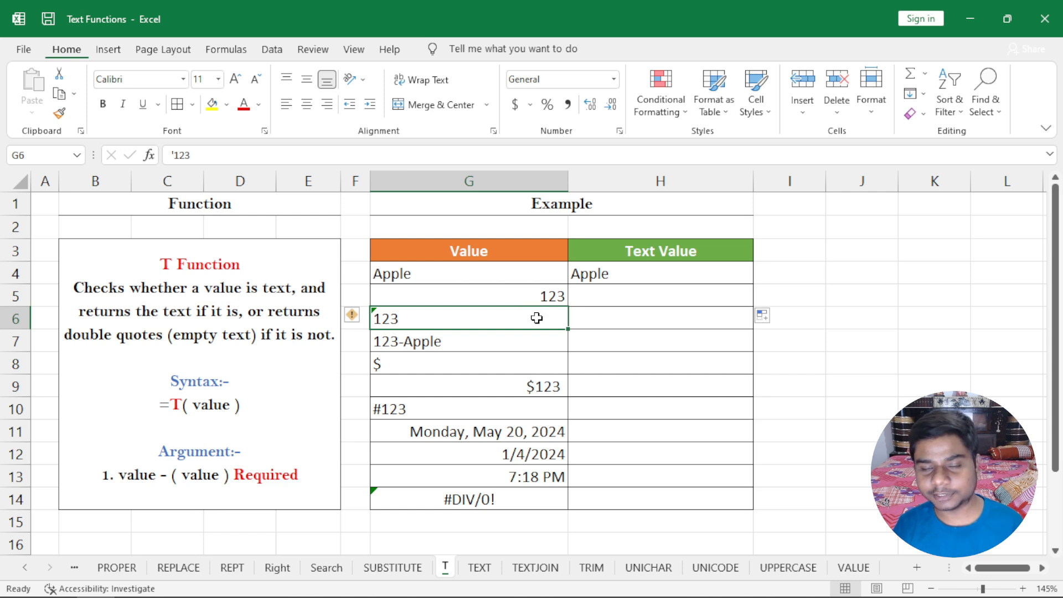
pyautogui.doubleClick(440, 319)
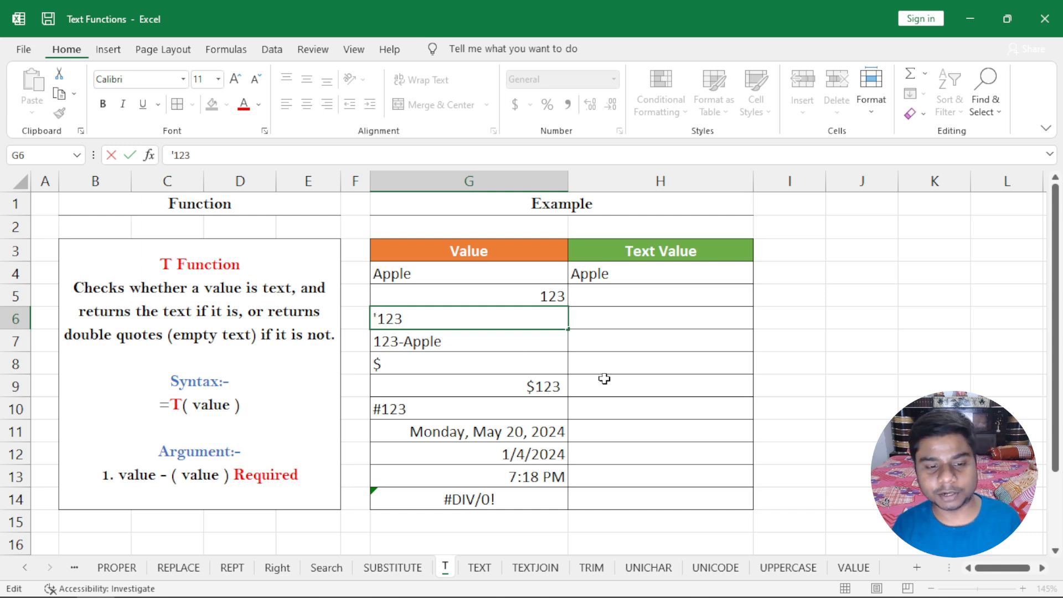
pyautogui.click(622, 346)
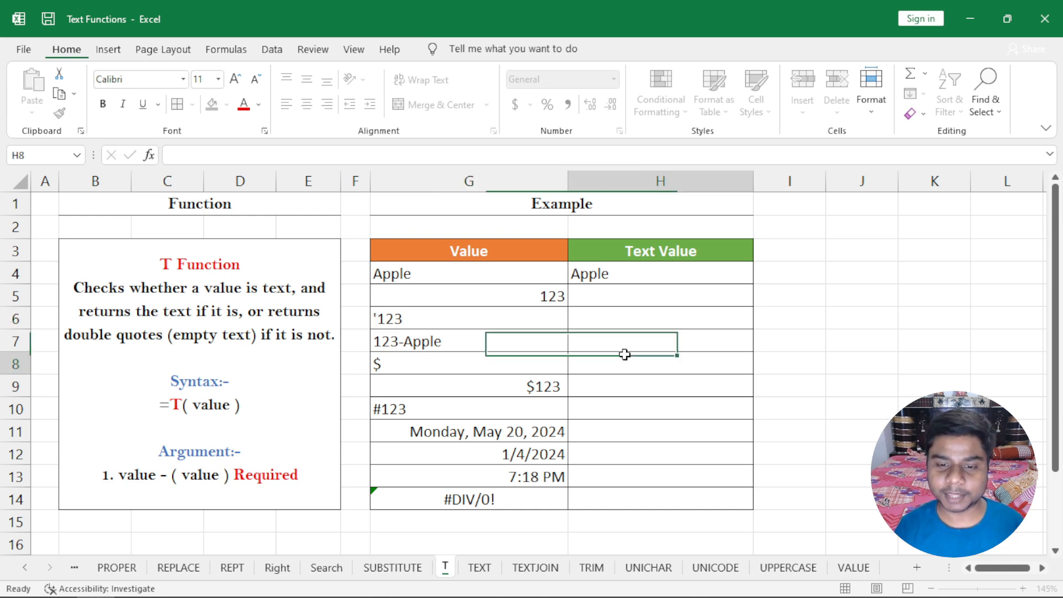
pyautogui.click(745, 302)
pyautogui.moveTo(754, 315); pyautogui.dragTo(712, 332)
pyautogui.click(700, 321)
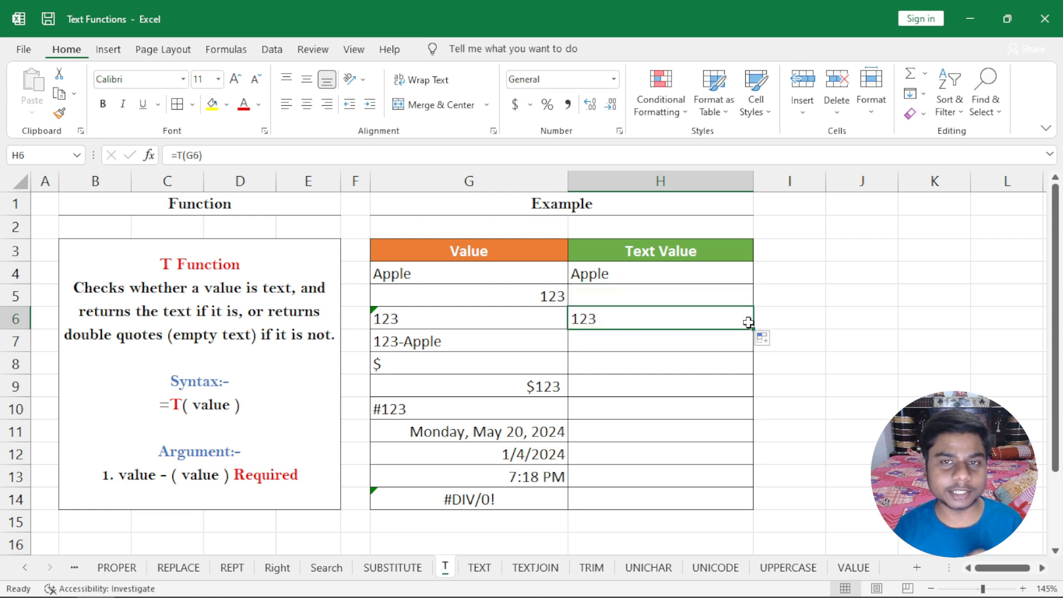
pyautogui.click(503, 310)
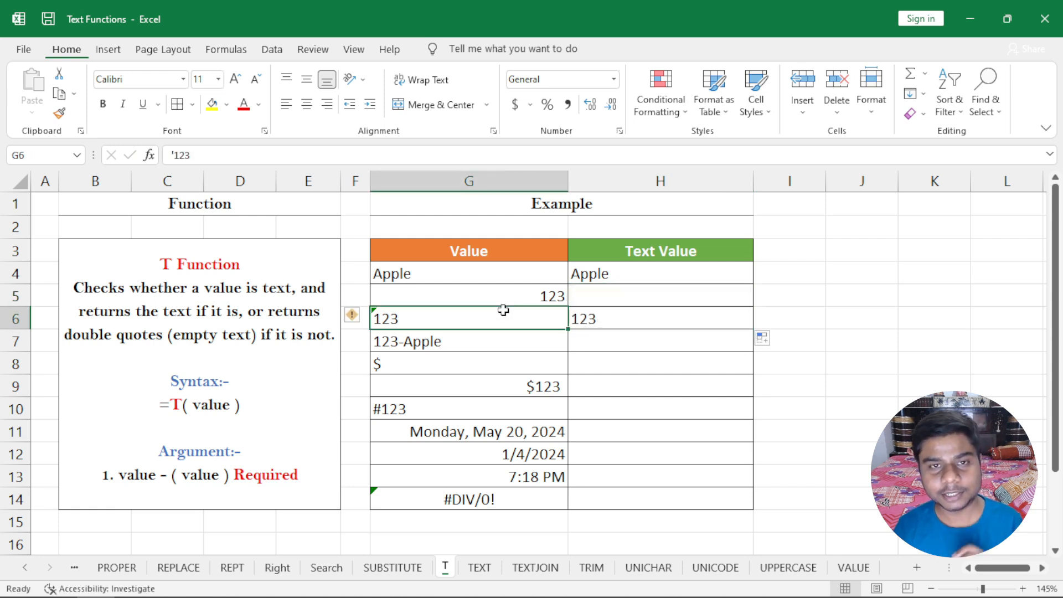
# - Copy the T formula from H6 down to H7 to test the mixed value 123-Apple in G7
pyautogui.click(483, 344)
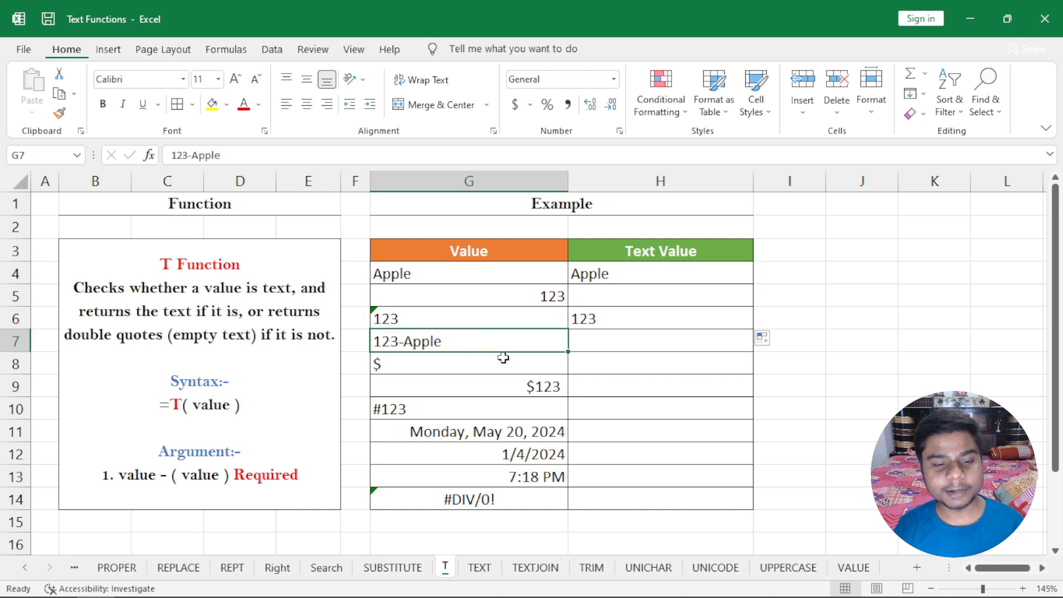
pyautogui.click(731, 317)
pyautogui.moveTo(753, 334); pyautogui.dragTo(753, 350)
pyautogui.click(683, 335)
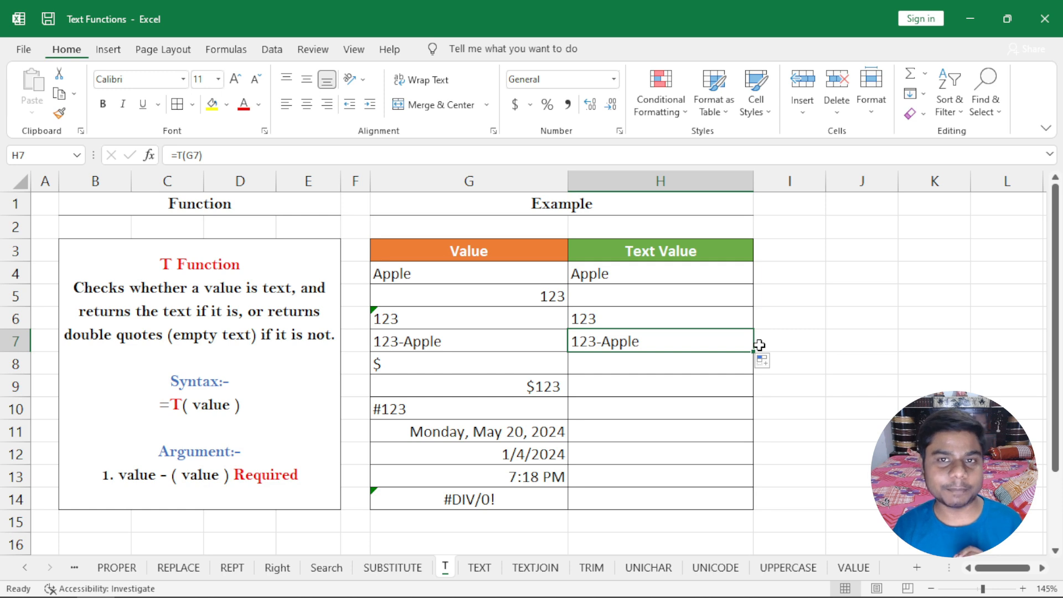
pyautogui.click(454, 338)
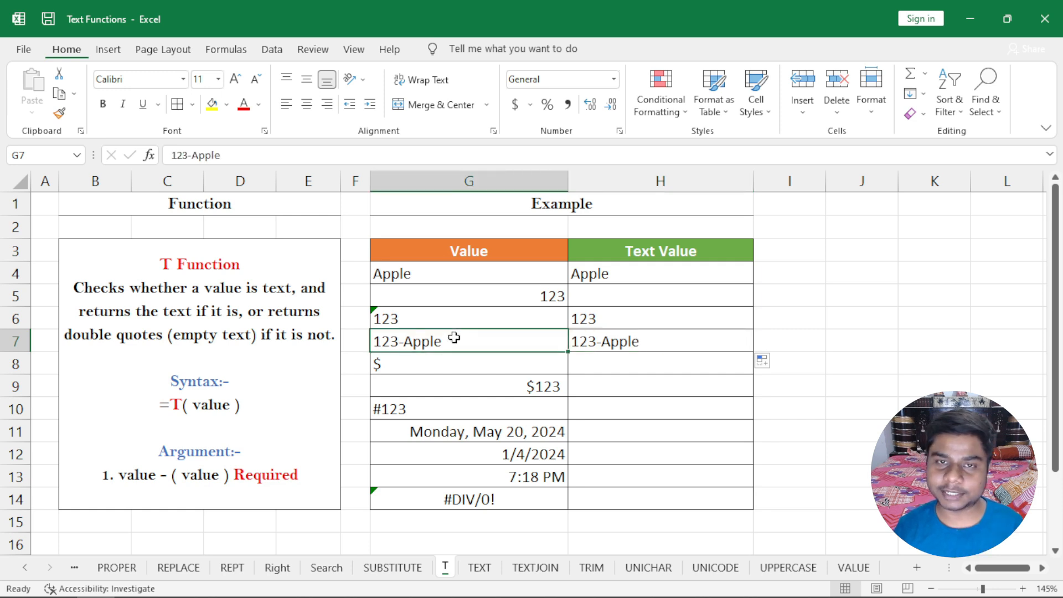
# - Copy the T formula from H7 down to H8 to test the $ symbol in G8
pyautogui.click(439, 362)
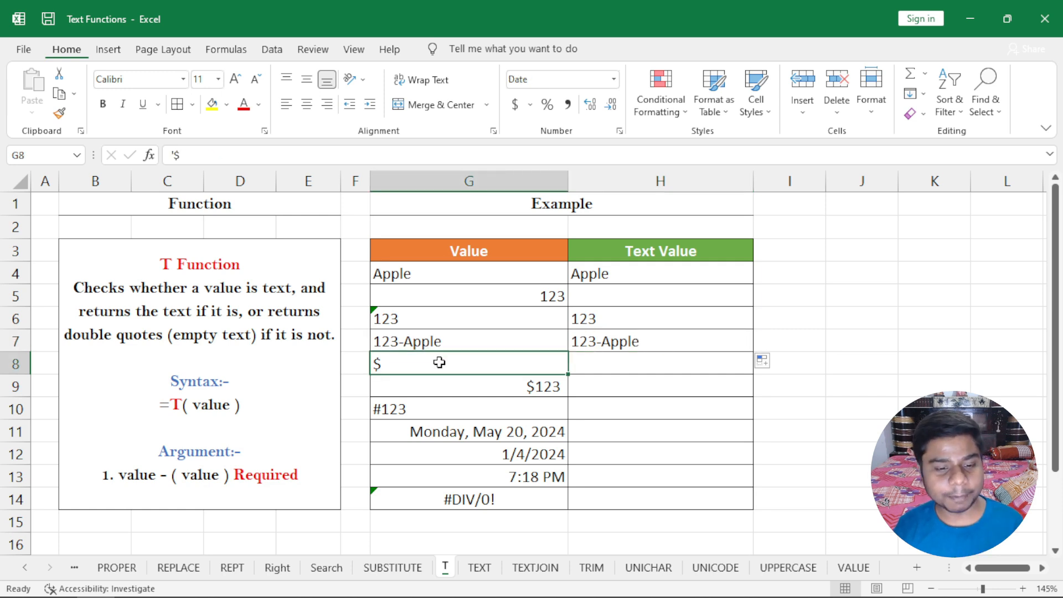
pyautogui.click(743, 340)
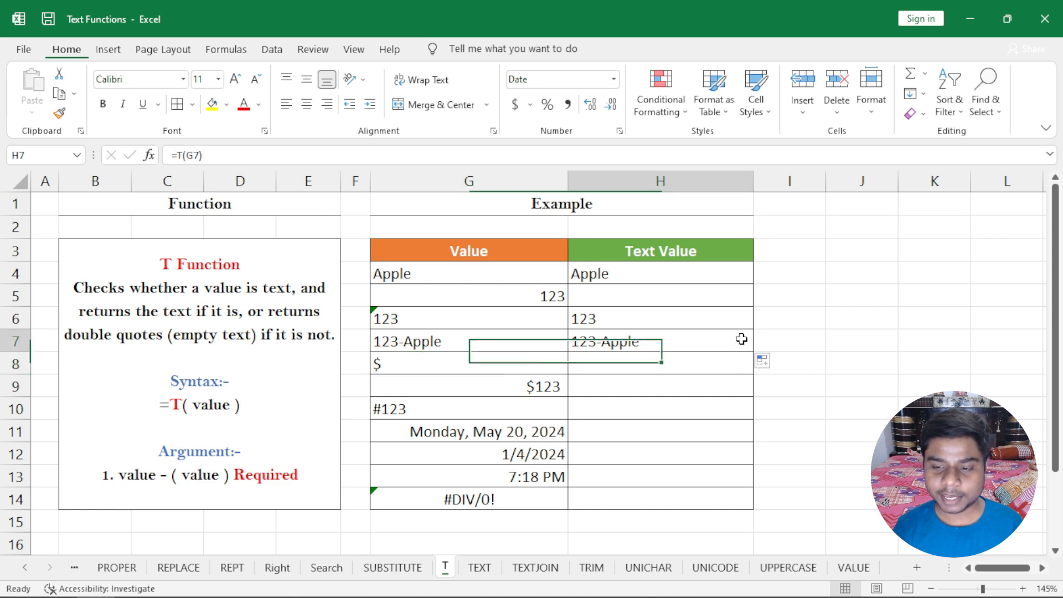
pyautogui.moveTo(753, 353); pyautogui.dragTo(755, 373)
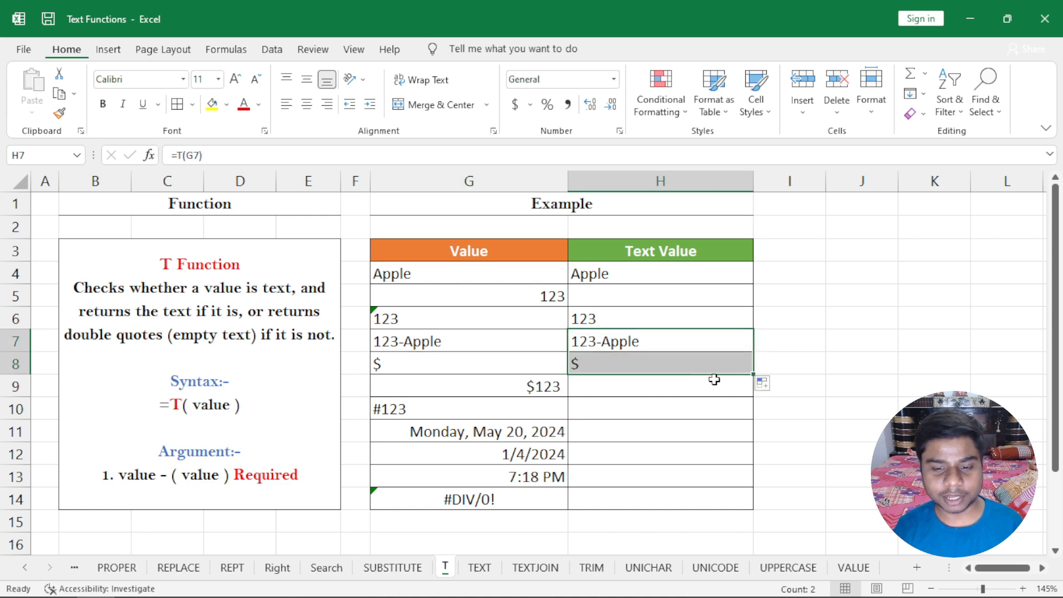
pyautogui.click(685, 370)
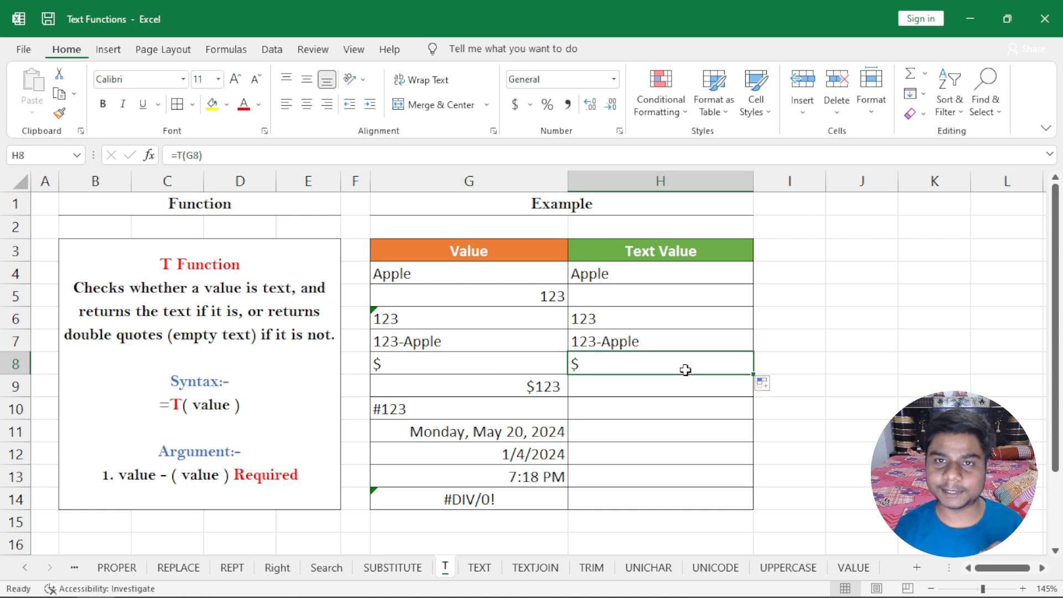
# - Copy the T formula from H8 down to H9 and compare it with the currency-formatted $123 in G9
pyautogui.click(527, 387)
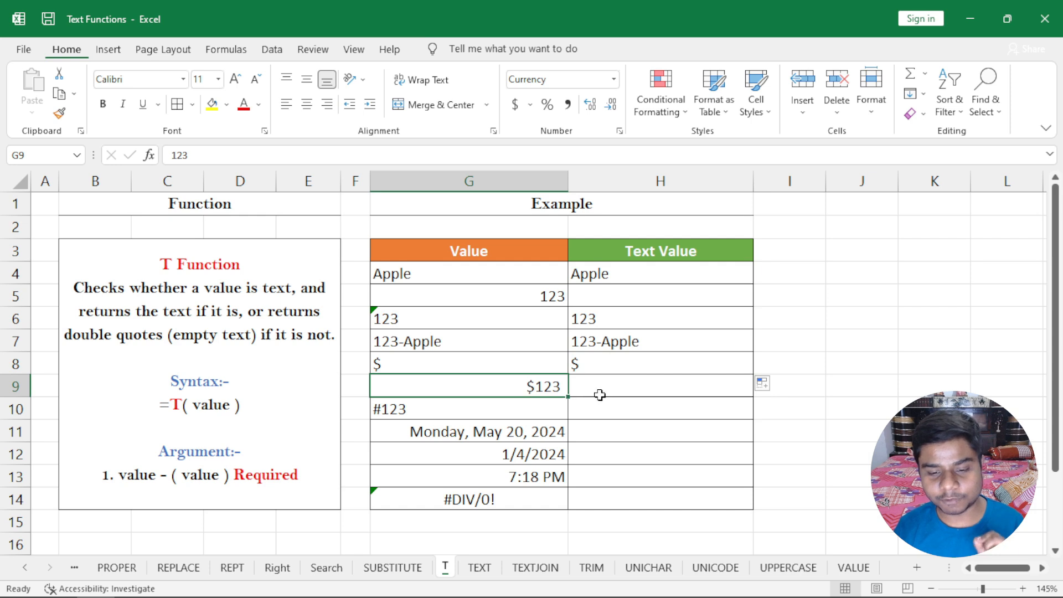
pyautogui.click(695, 366)
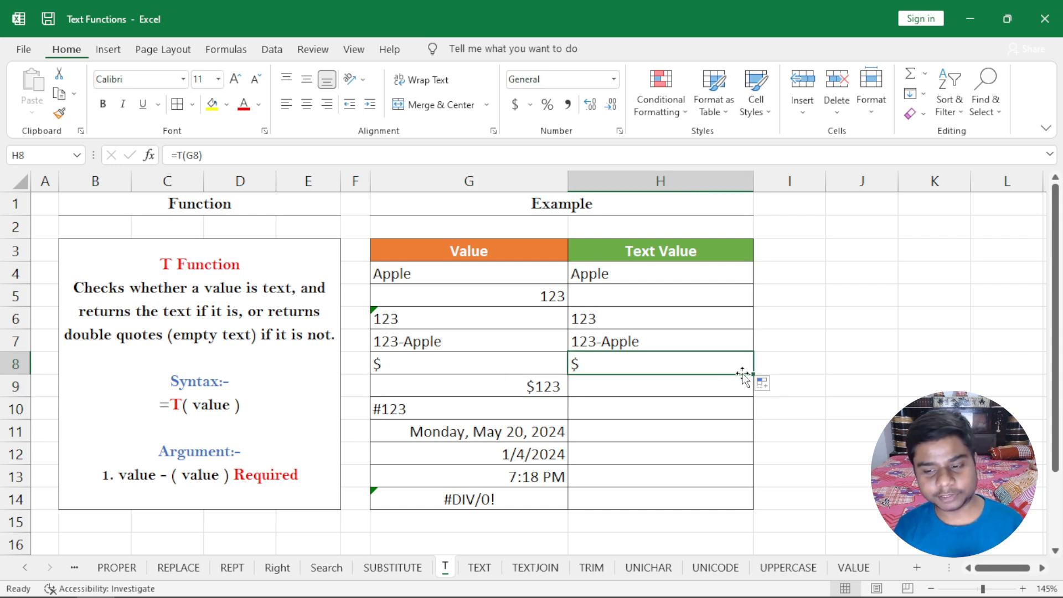
pyautogui.moveTo(754, 375); pyautogui.dragTo(723, 389)
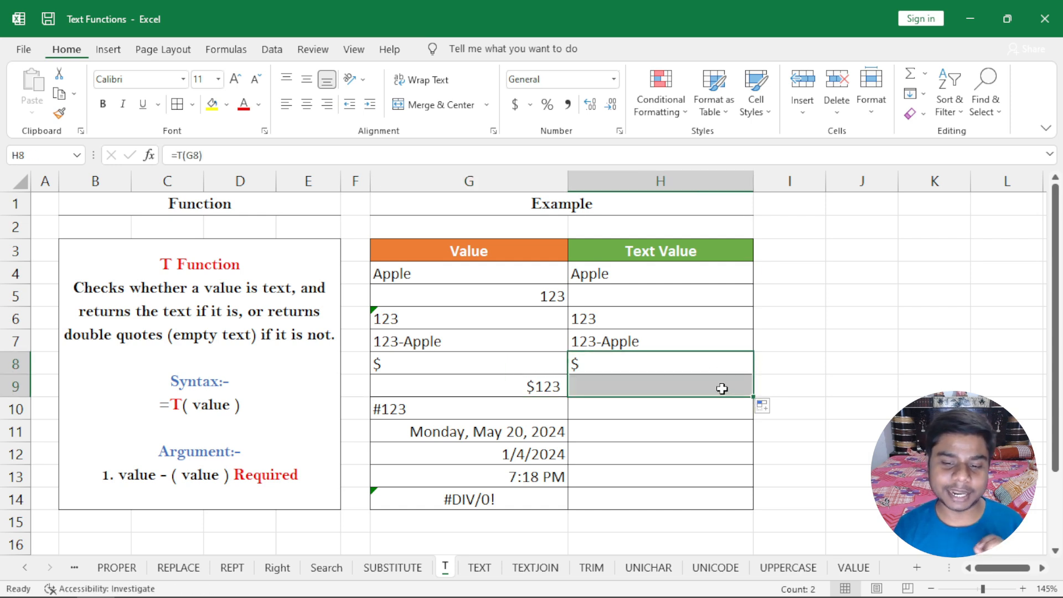
pyautogui.click(723, 389)
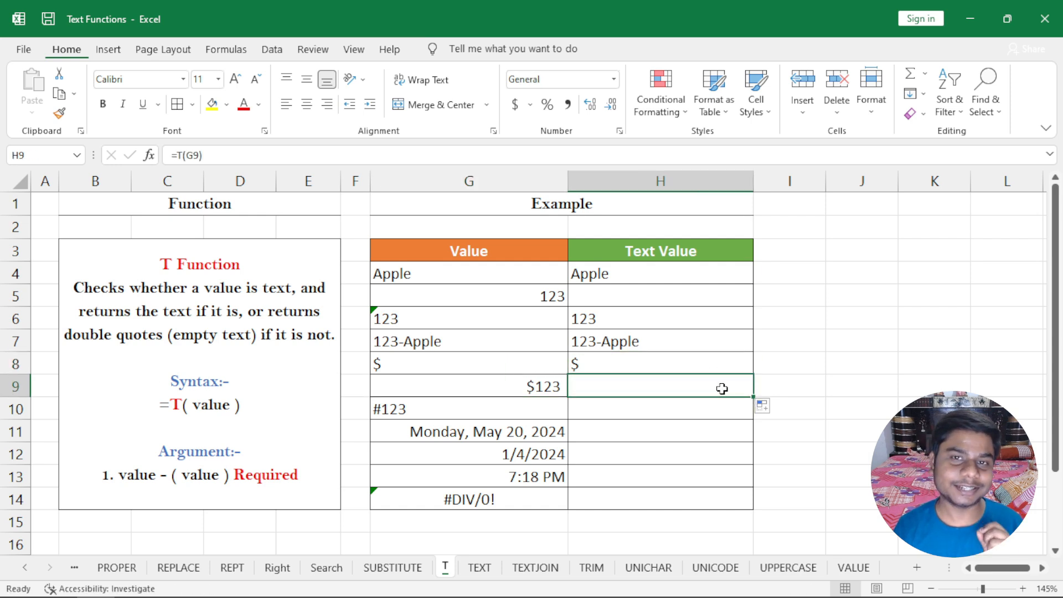
pyautogui.click(558, 387)
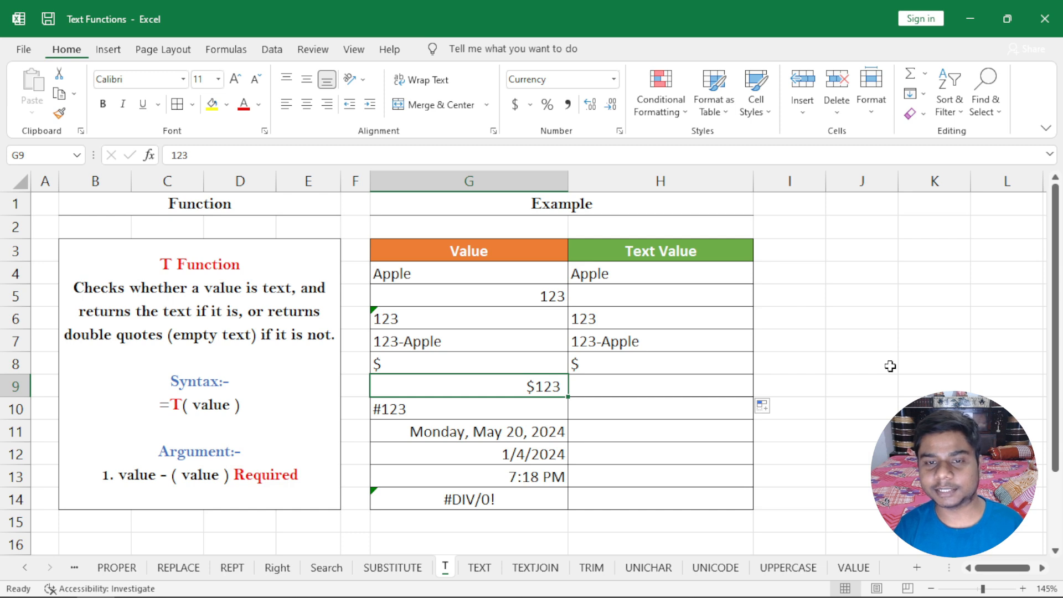
# - Set G9 to the General number format, replace its value with $, and check the T formula in H9
pyautogui.click(614, 79)
pyautogui.click(609, 107)
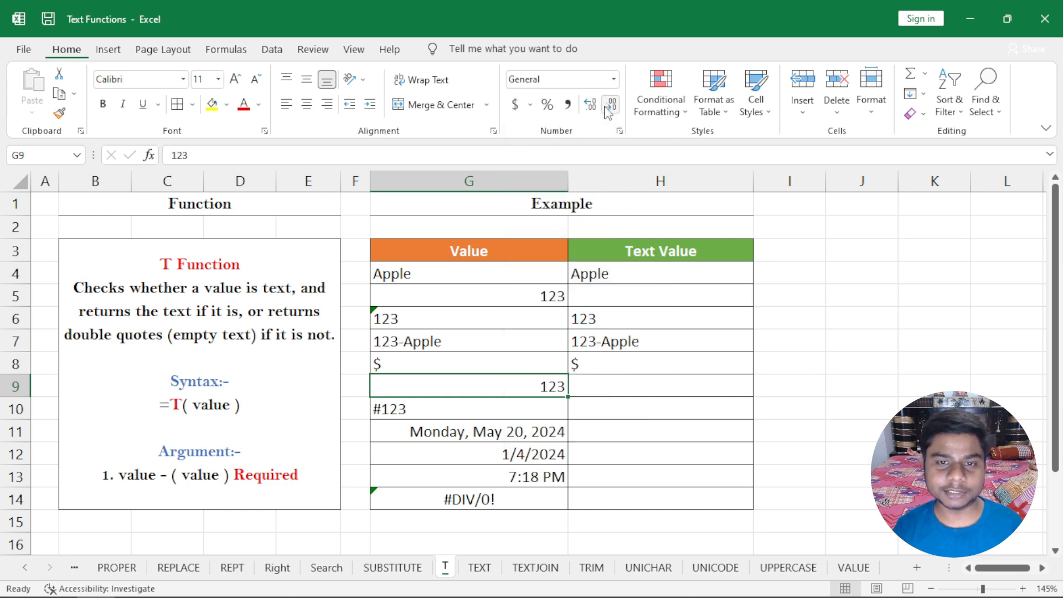
pyautogui.press('Delete')
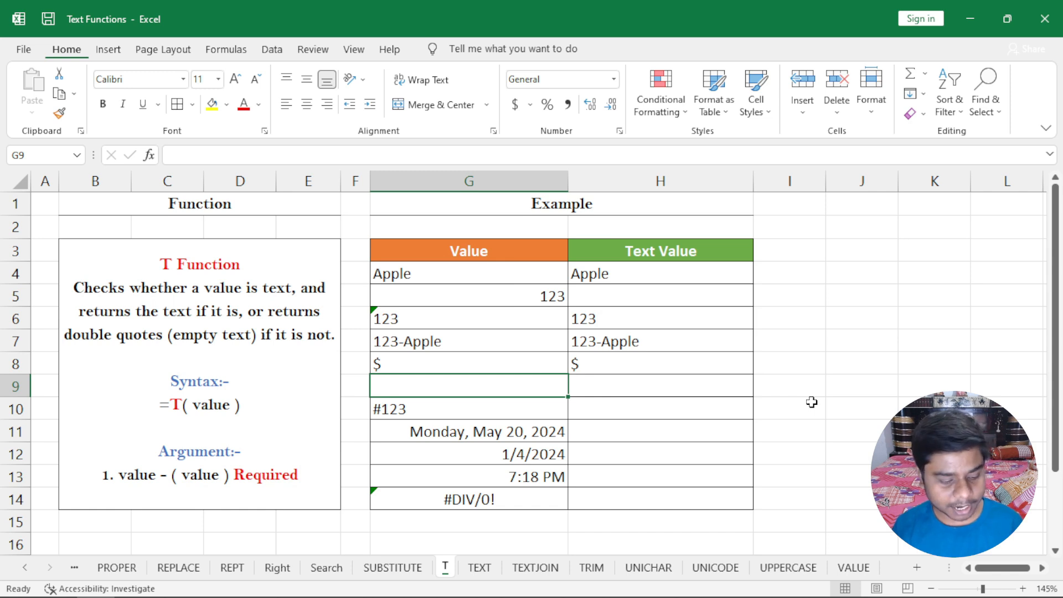
pyautogui.write('$')
pyautogui.click(812, 402)
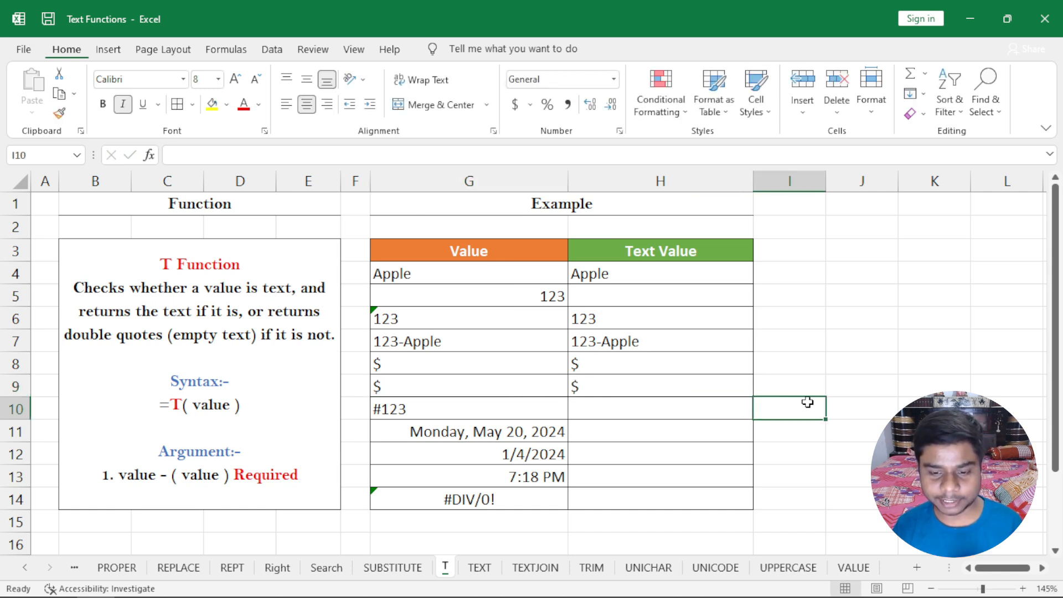
pyautogui.click(667, 386)
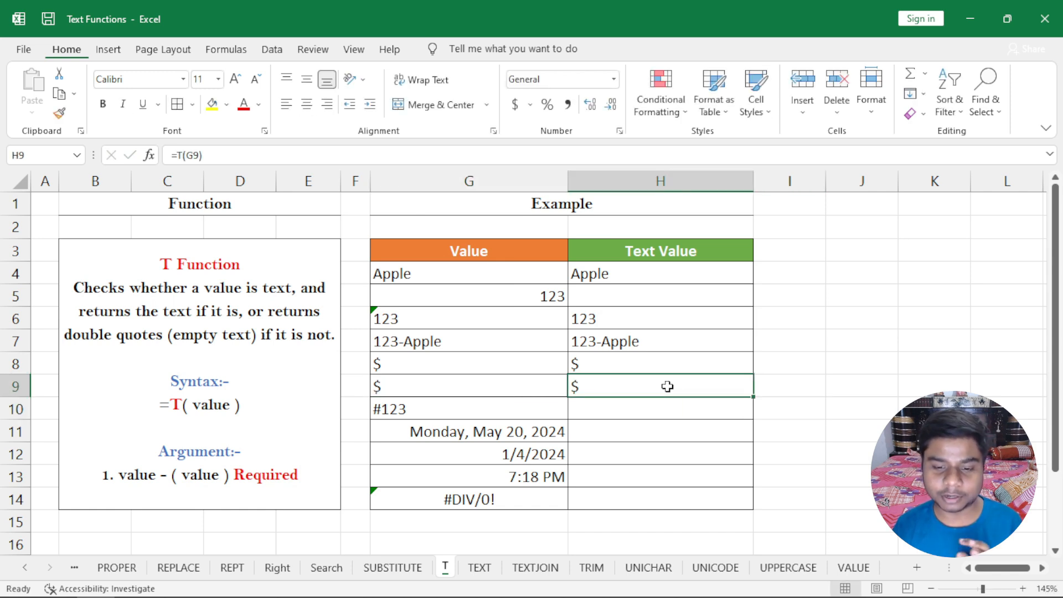
# - Re-enter the $ symbol in G9 with a leading apostrophe, and then clear the cell
pyautogui.click(506, 382)
pyautogui.write("'$")
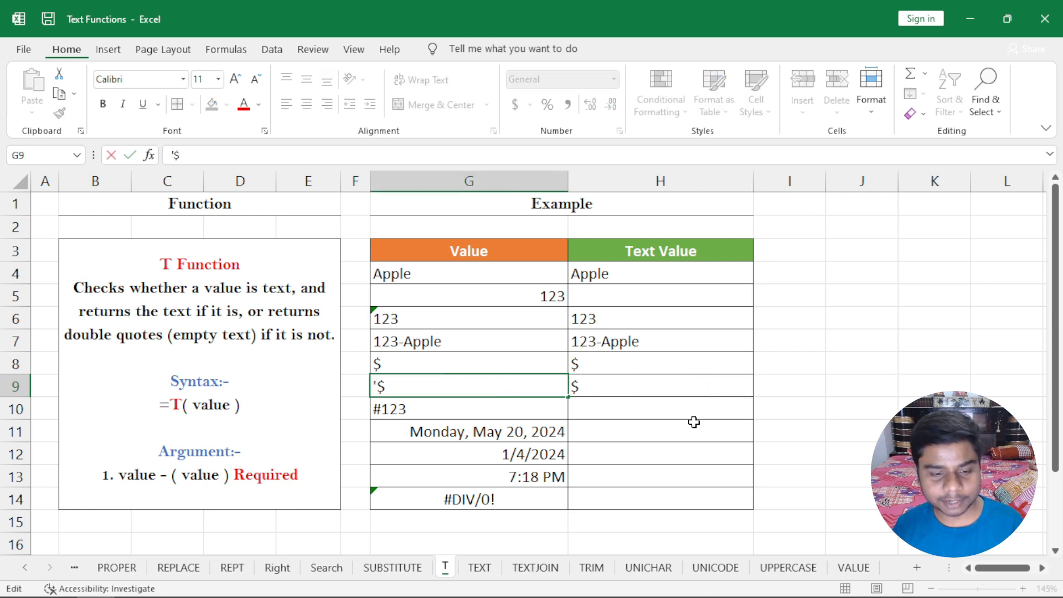
pyautogui.click(693, 424)
pyautogui.click(551, 388)
pyautogui.press('BackSpace')
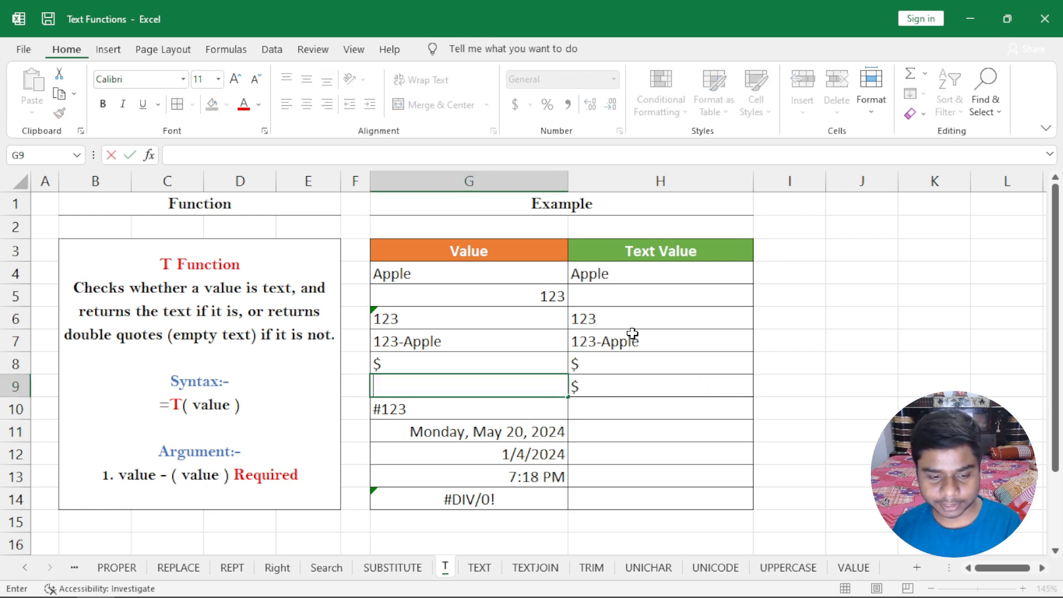
pyautogui.press('Return')
# - Enter $123 in G9, then inspect the T formula in H9 and the number format of G9
pyautogui.click(546, 383)
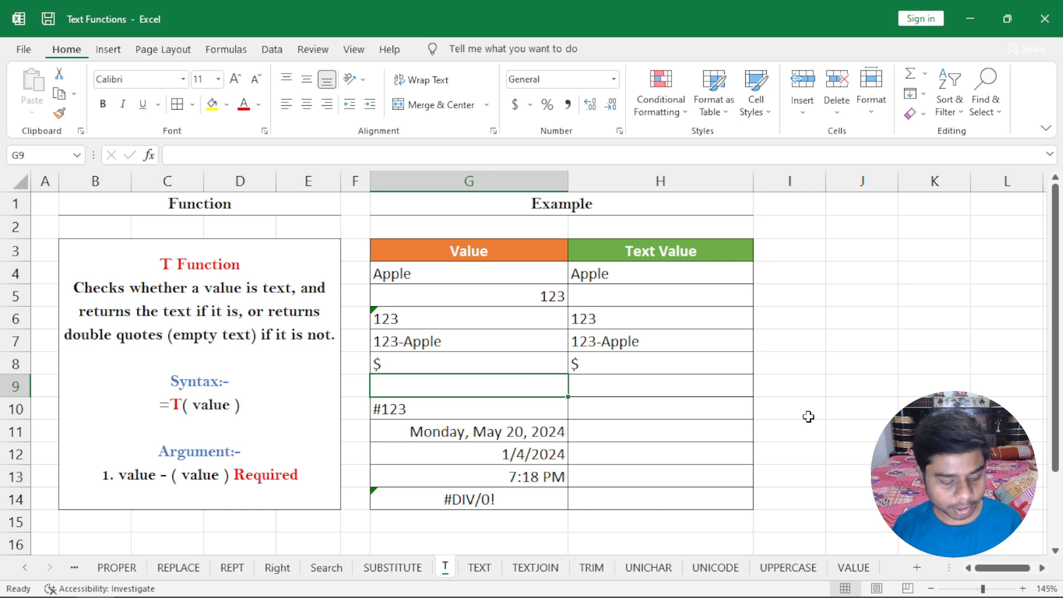
pyautogui.write('$123')
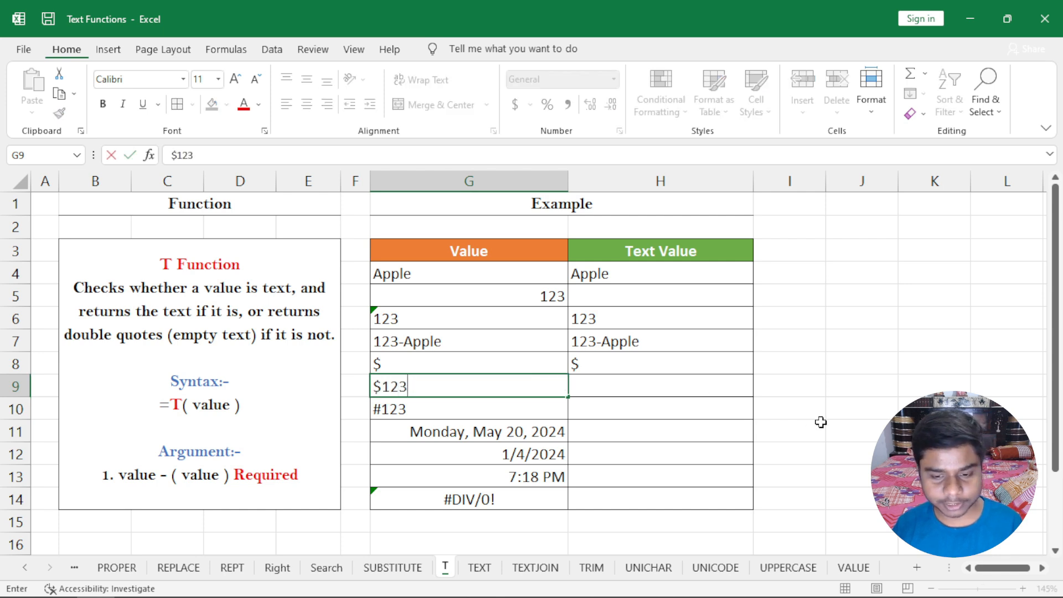
pyautogui.click(811, 426)
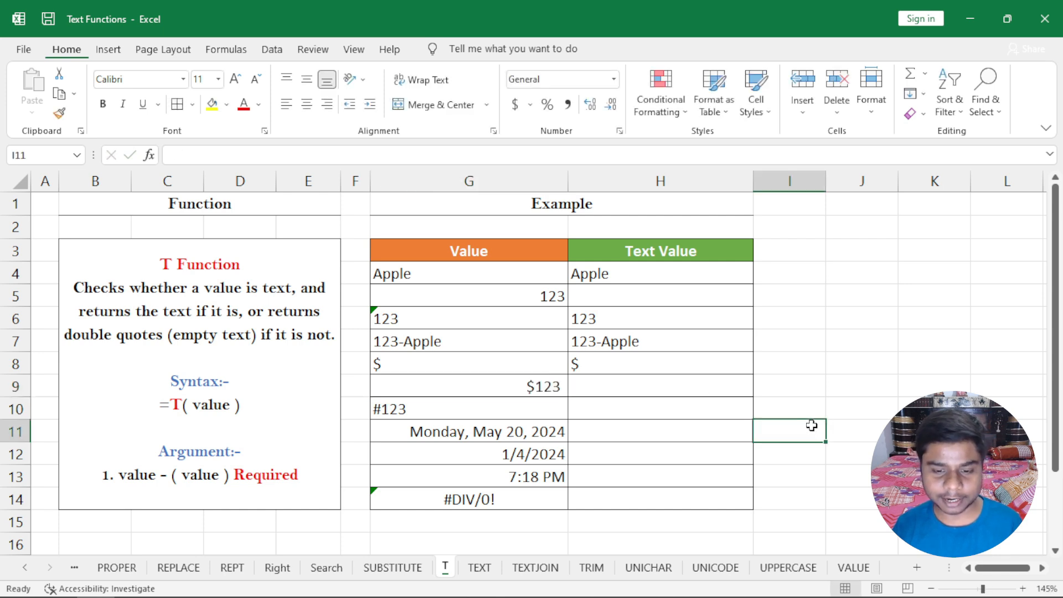
pyautogui.click(690, 387)
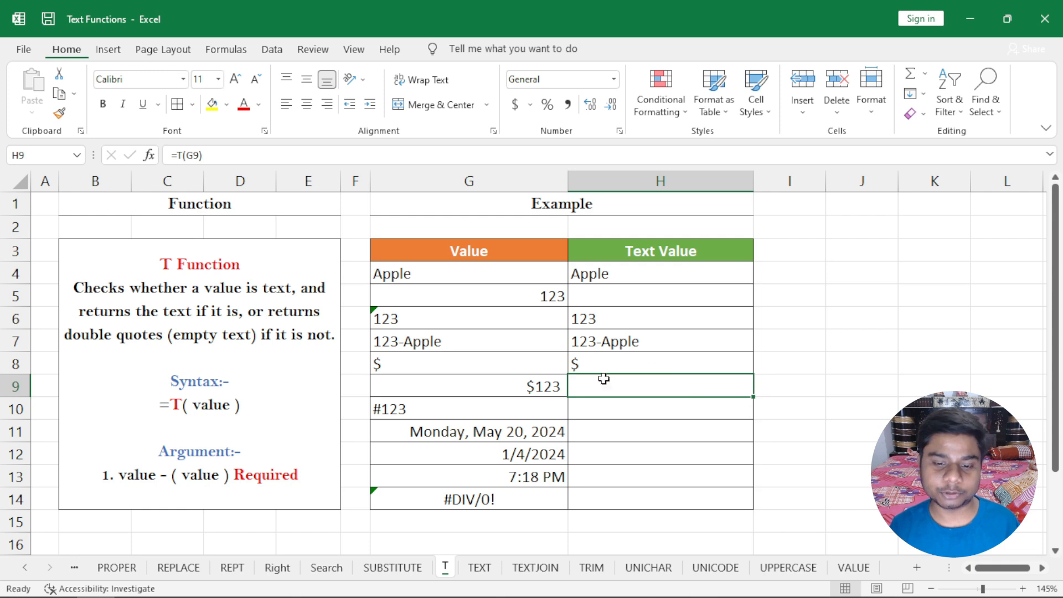
pyautogui.click(543, 391)
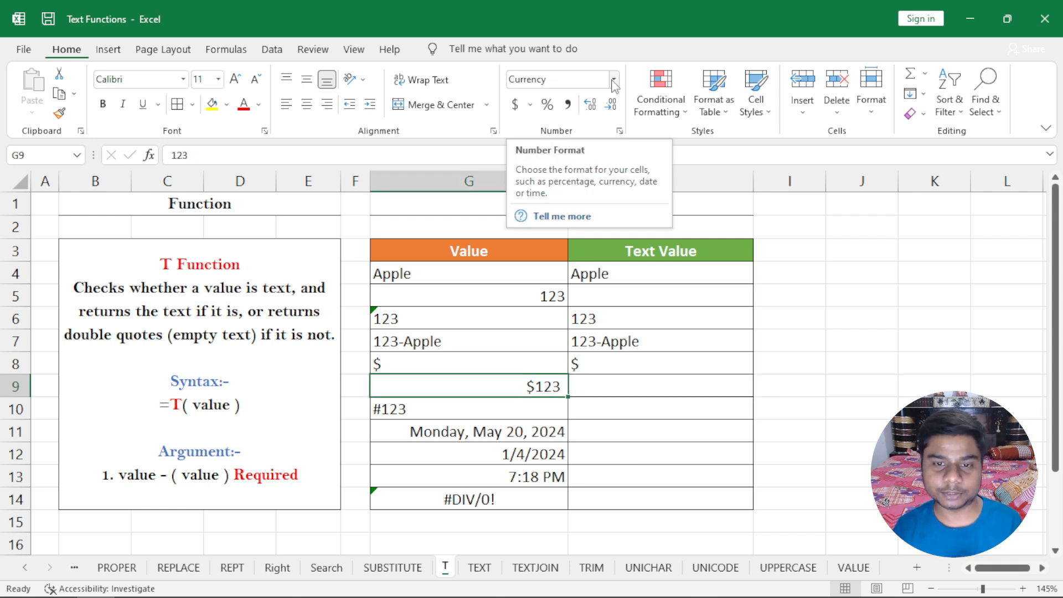
# - Copy the T formula from H9 down to H10 to test the value #123 in G10
pyautogui.click(726, 382)
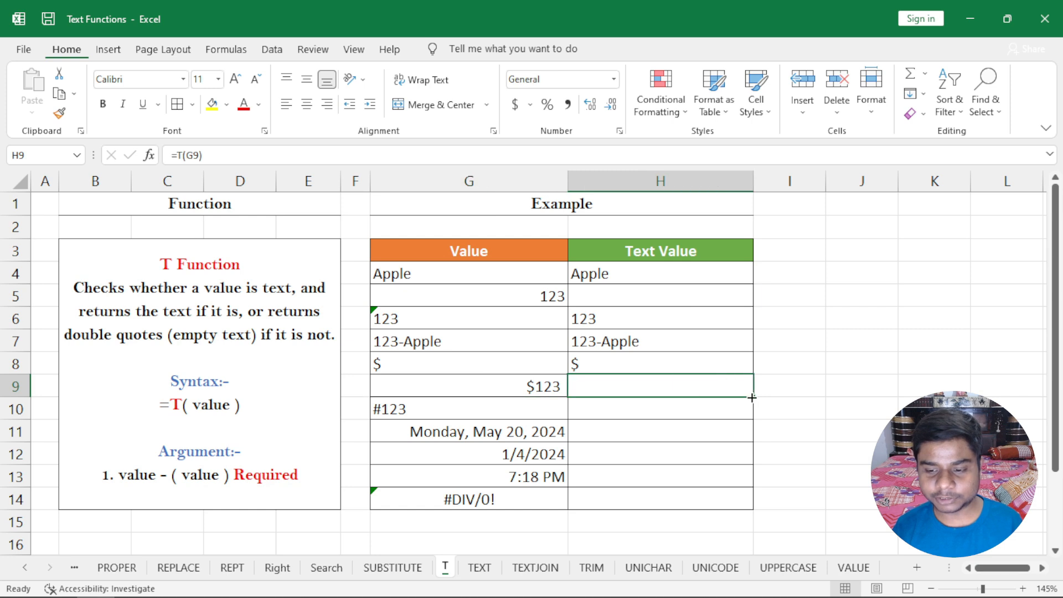
pyautogui.moveTo(752, 397); pyautogui.dragTo(751, 423)
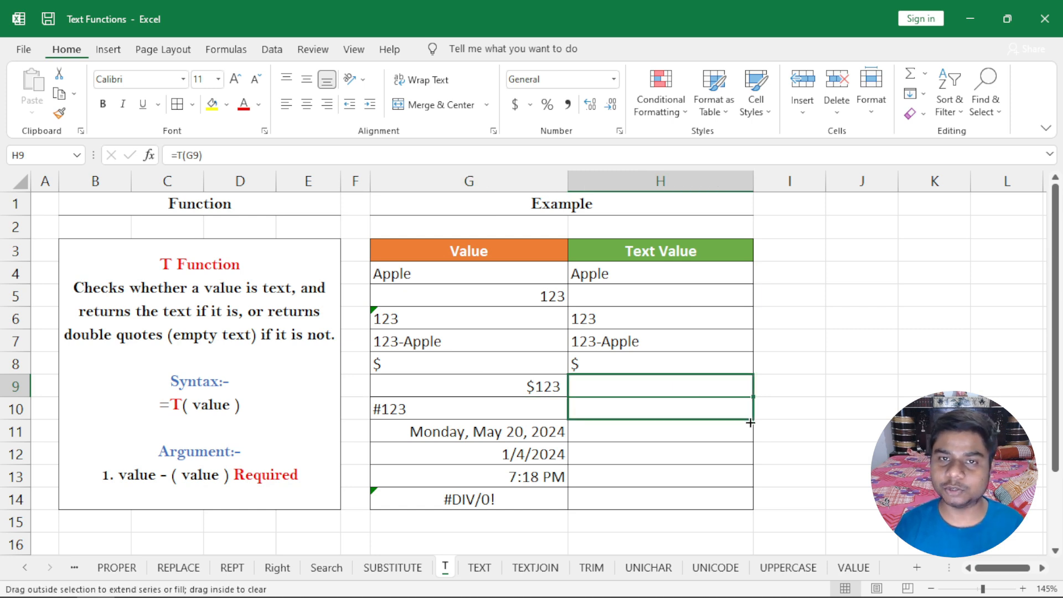
pyautogui.moveTo(750, 423); pyautogui.dragTo(751, 422)
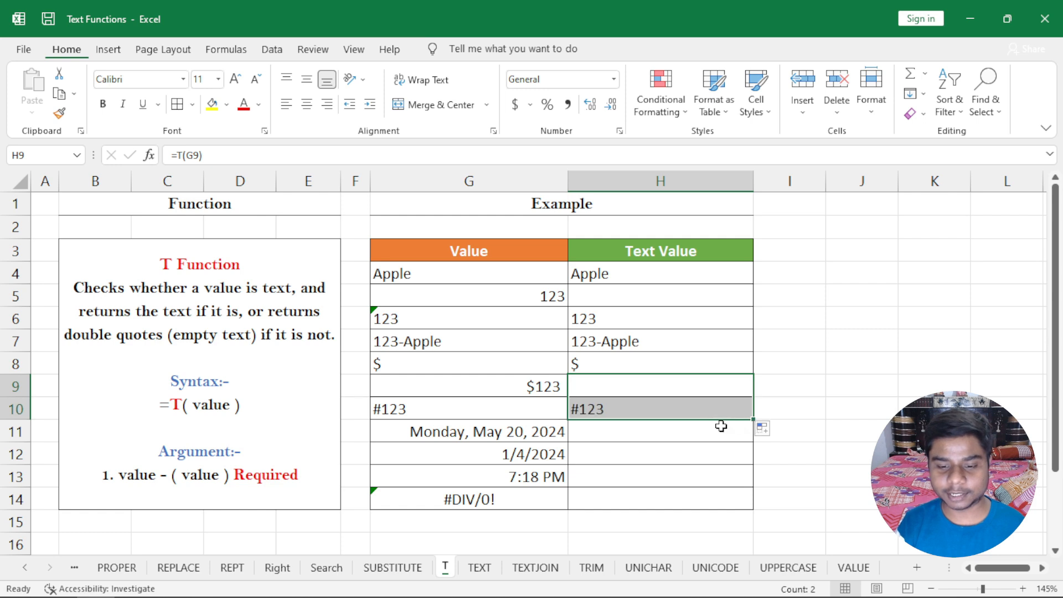
pyautogui.click(689, 417)
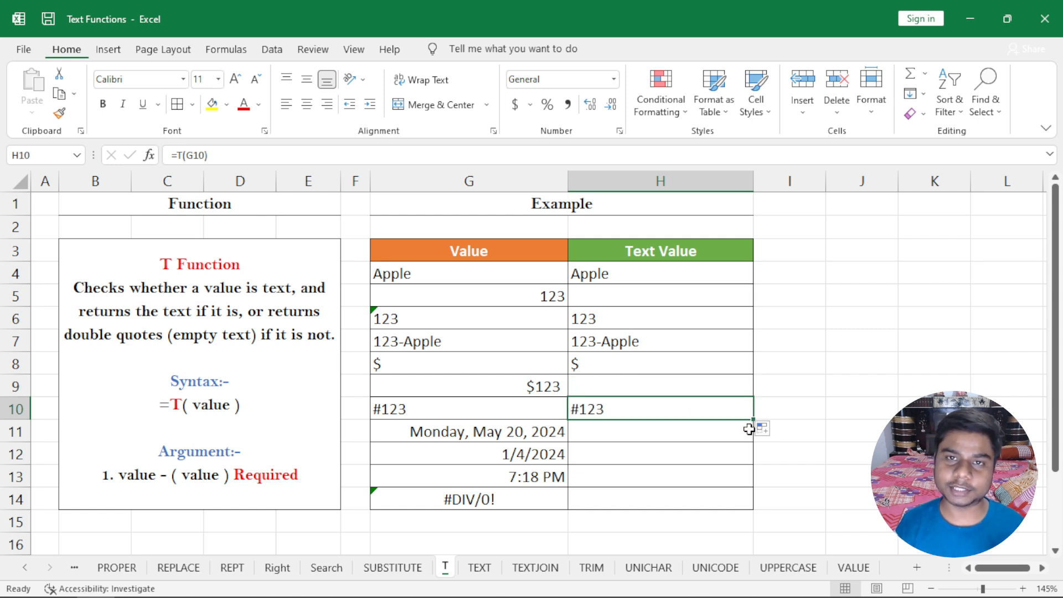
# - Inspect the long date in G11 and copy the T formula from H10 down to H11
pyautogui.click(498, 434)
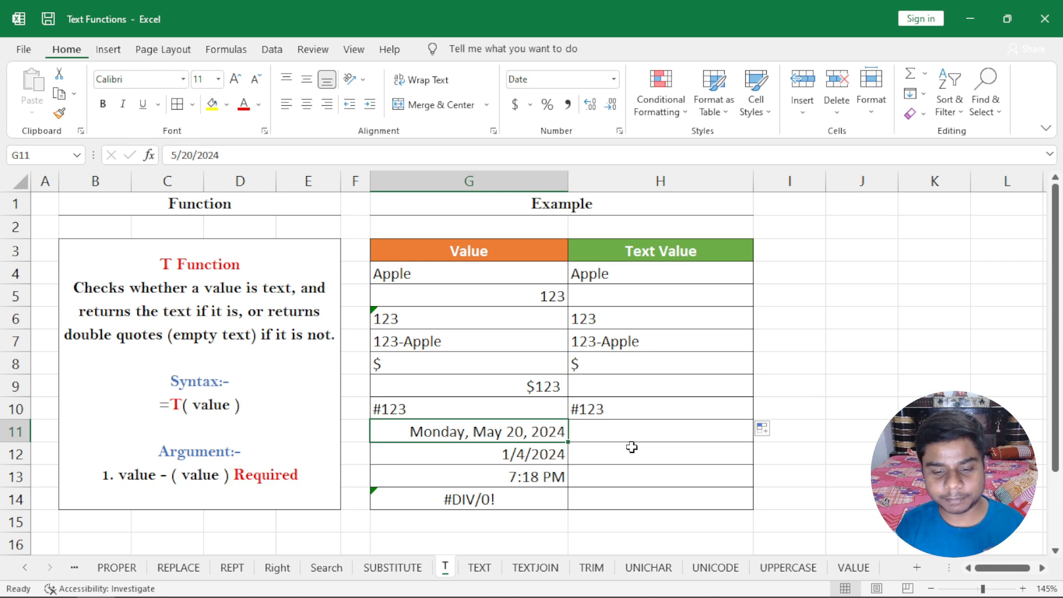
pyautogui.click(709, 413)
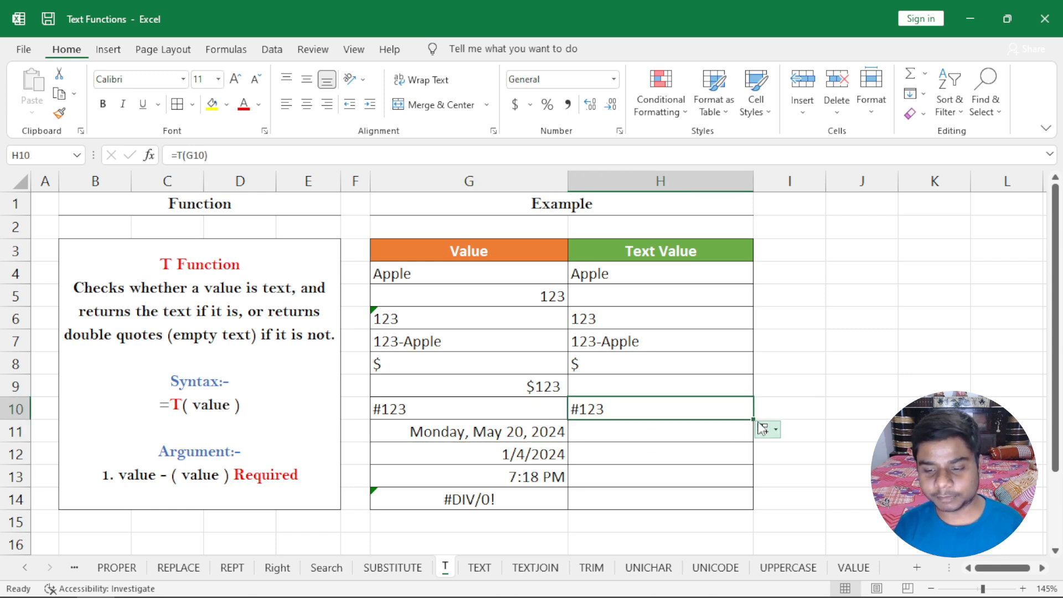
pyautogui.moveTo(753, 420); pyautogui.dragTo(751, 443)
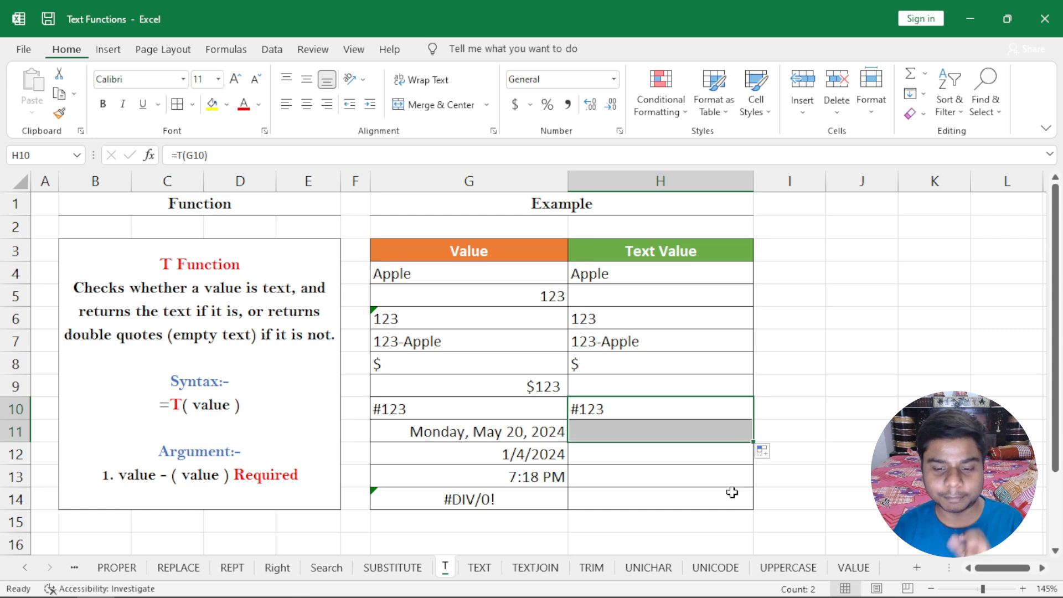
# - Change the number format of the date in G11 to General to expose its serial number
pyautogui.click(558, 436)
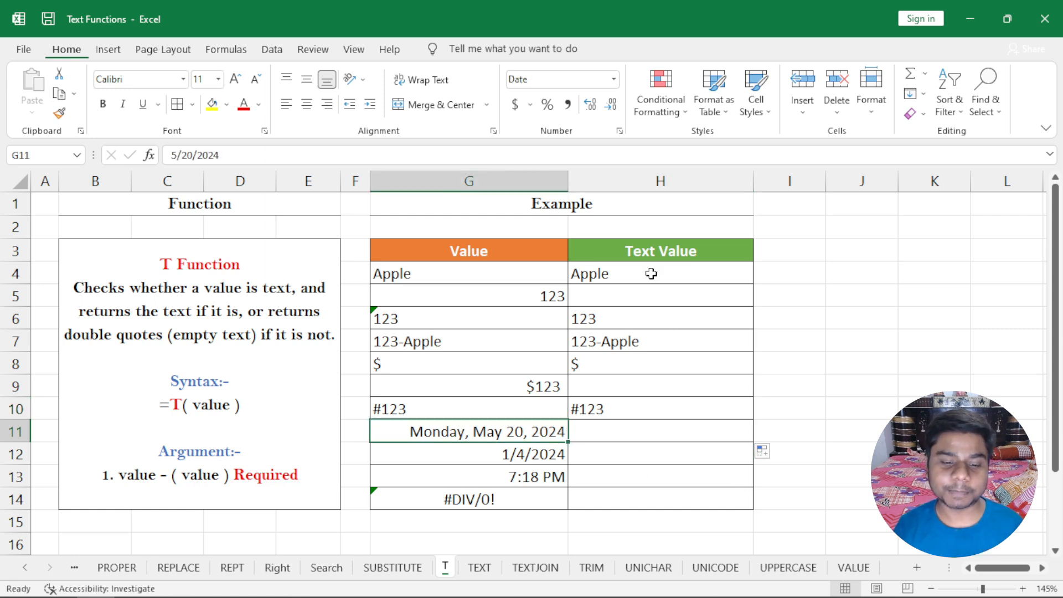
pyautogui.click(614, 79)
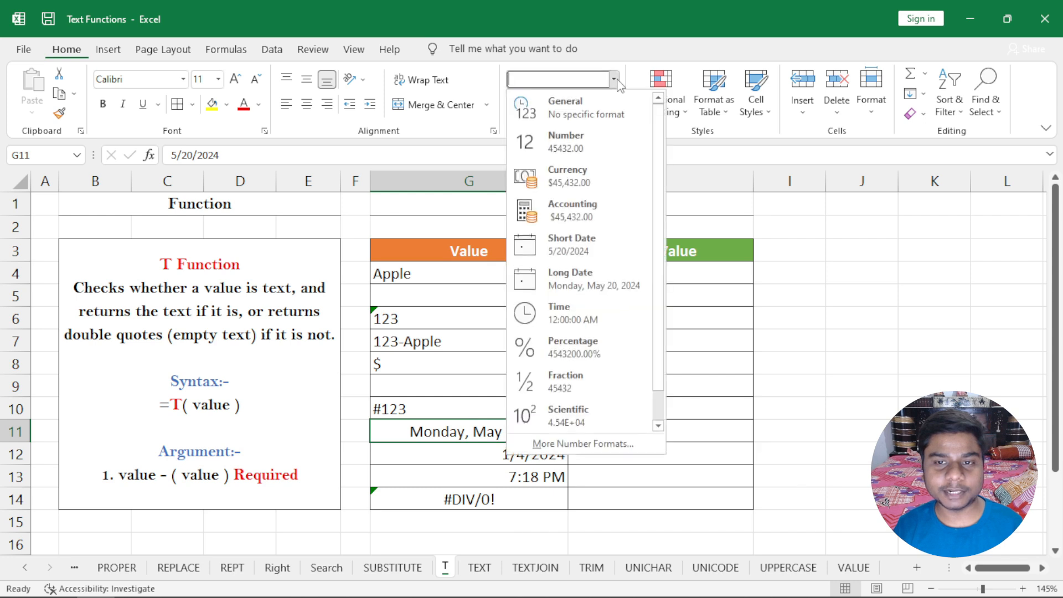
pyautogui.click(594, 119)
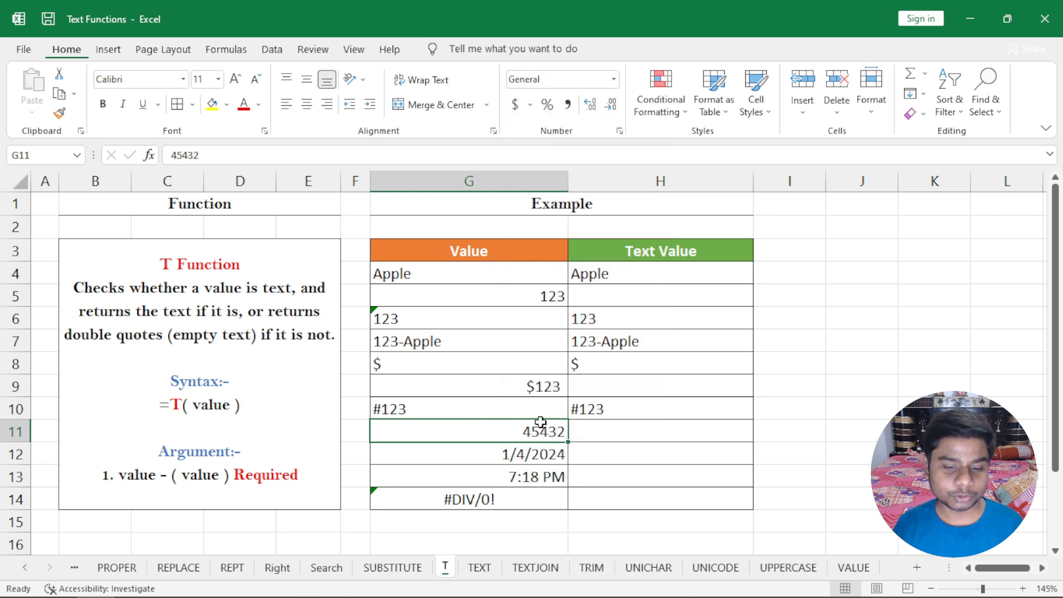
# - Copy the T formula from H11 down to H12 to test the date in G12
pyautogui.click(698, 434)
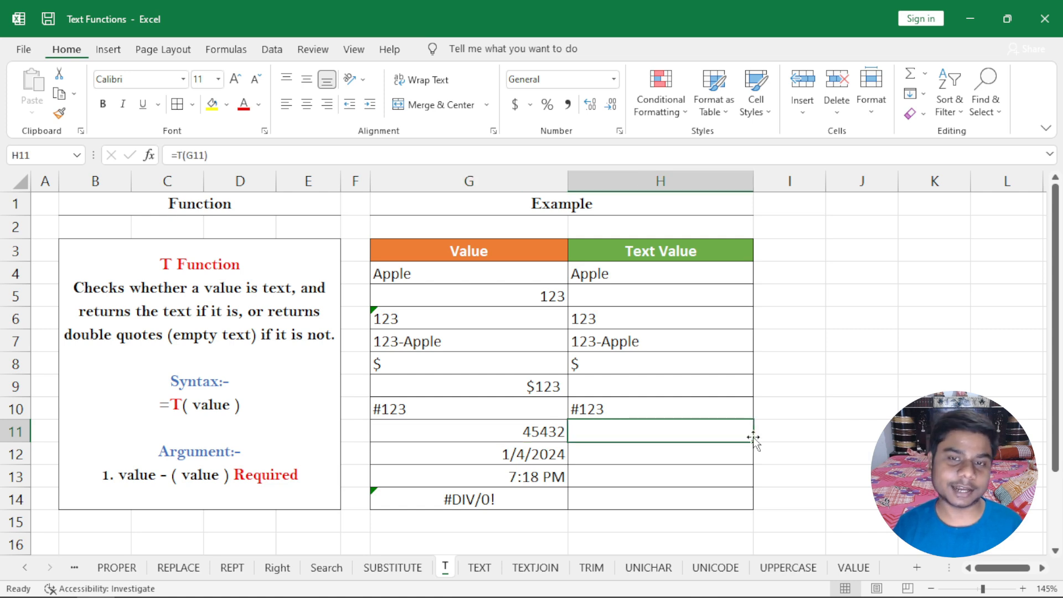
pyautogui.moveTo(753, 442); pyautogui.dragTo(738, 471)
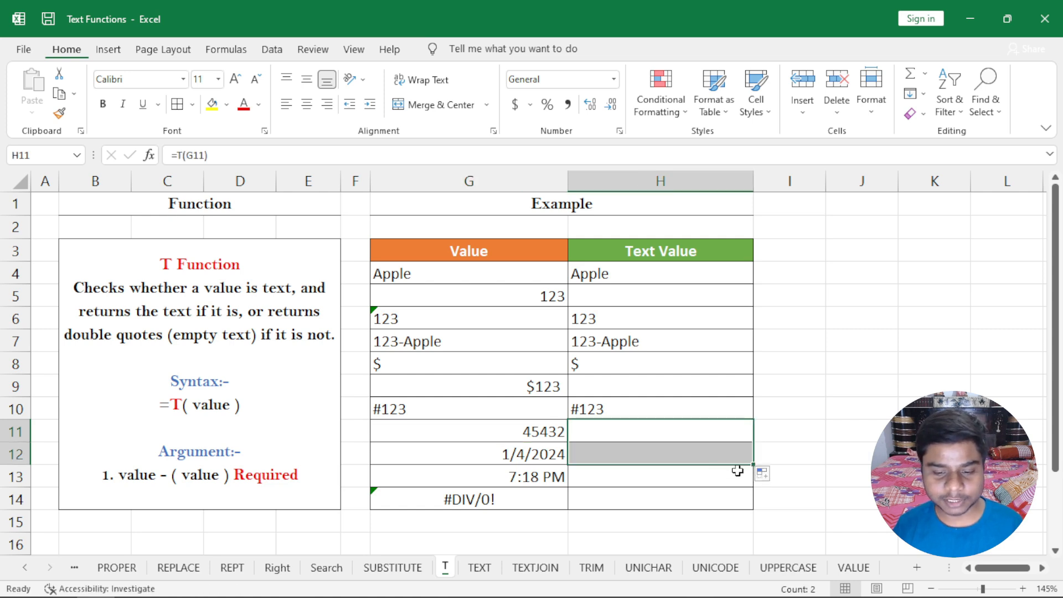
pyautogui.click(636, 454)
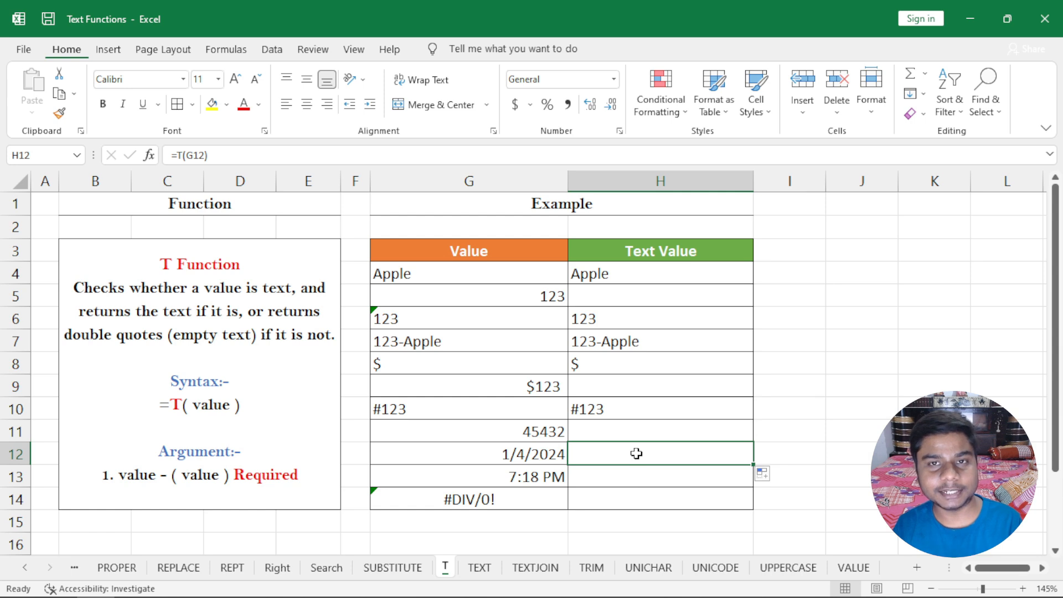
# - Change the date in G12 to the Number format and then to General to expose its serial number
pyautogui.click(552, 454)
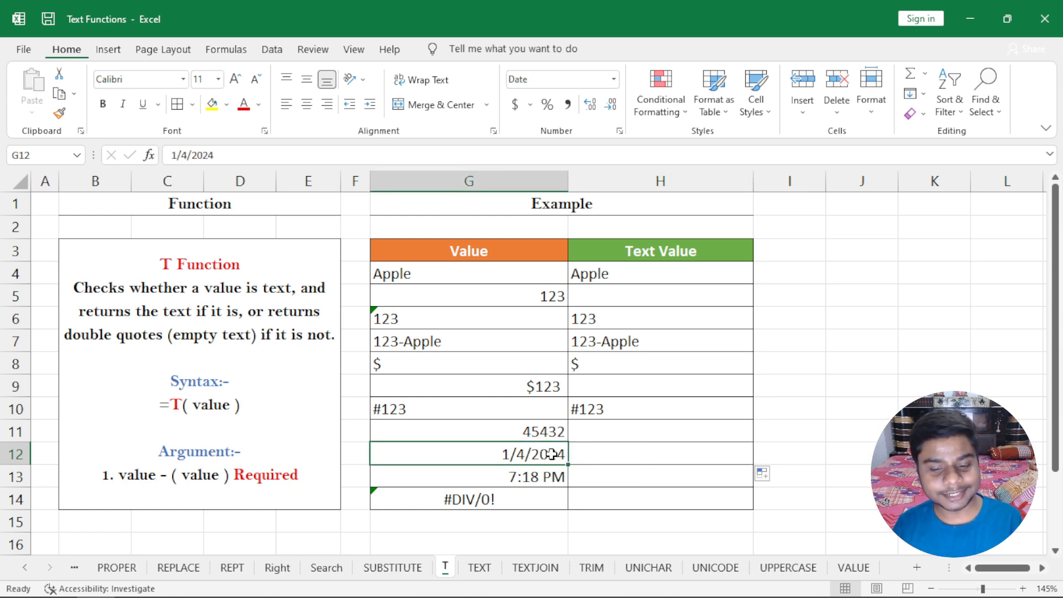
pyautogui.click(614, 79)
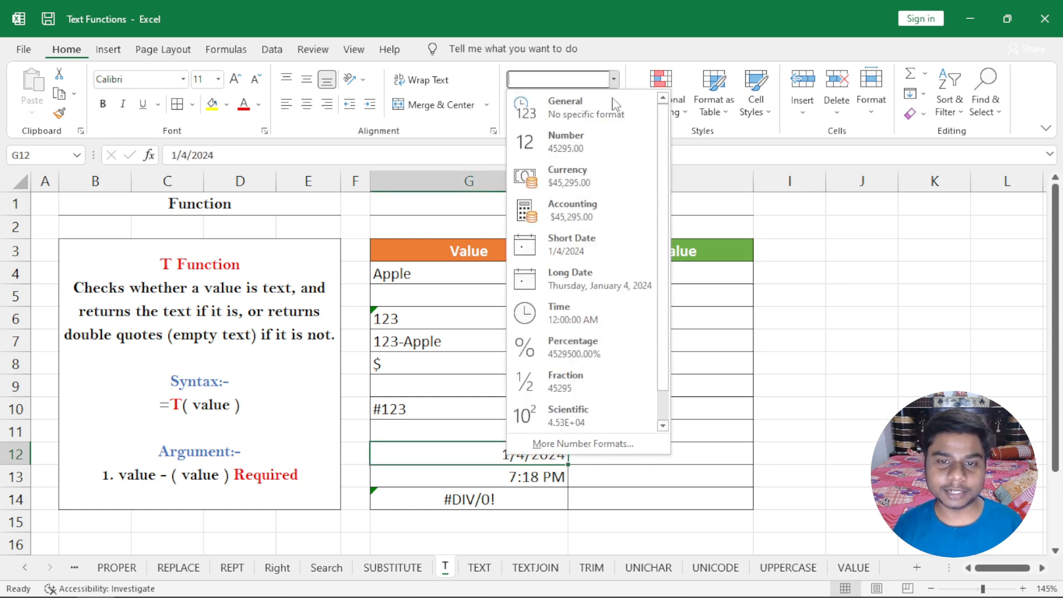
pyautogui.click(597, 141)
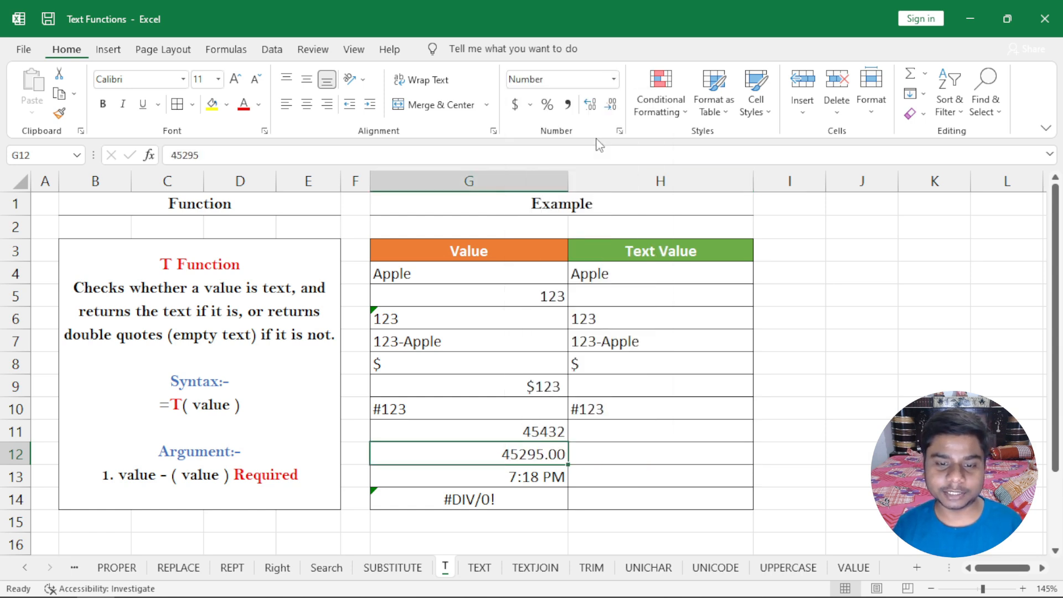
pyautogui.click(614, 80)
pyautogui.click(605, 103)
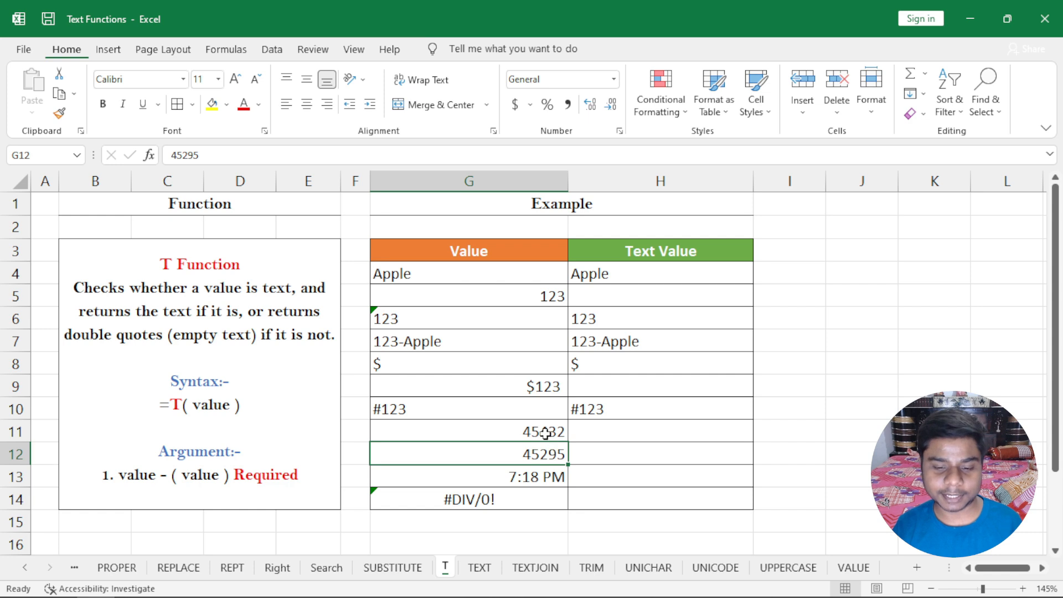
# - Format both date values in G11:G12 as Short Date
pyautogui.moveTo(546, 430); pyautogui.dragTo(546, 451)
pyautogui.click(615, 79)
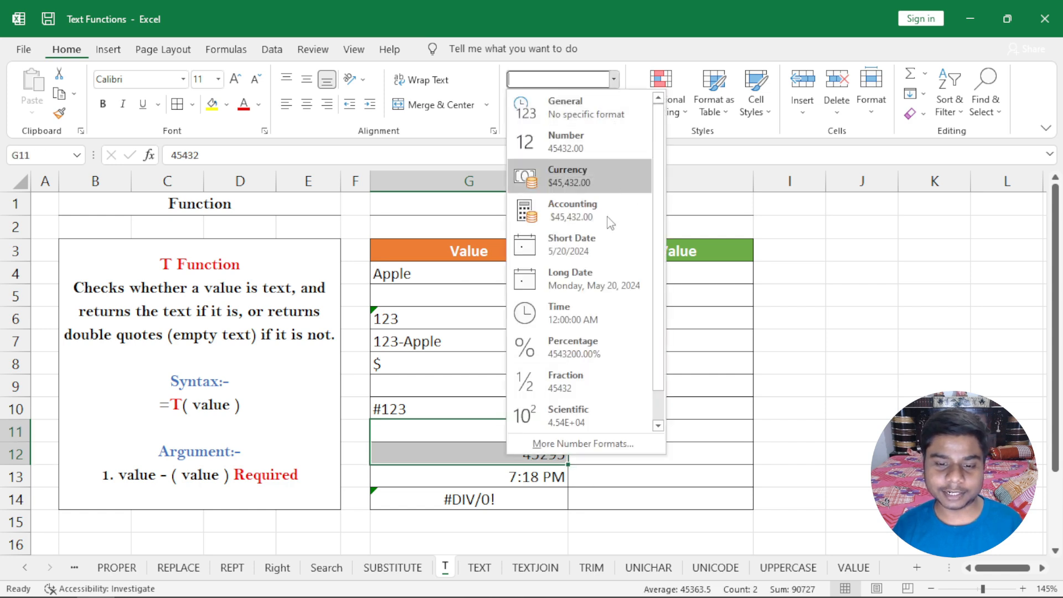
pyautogui.click(600, 237)
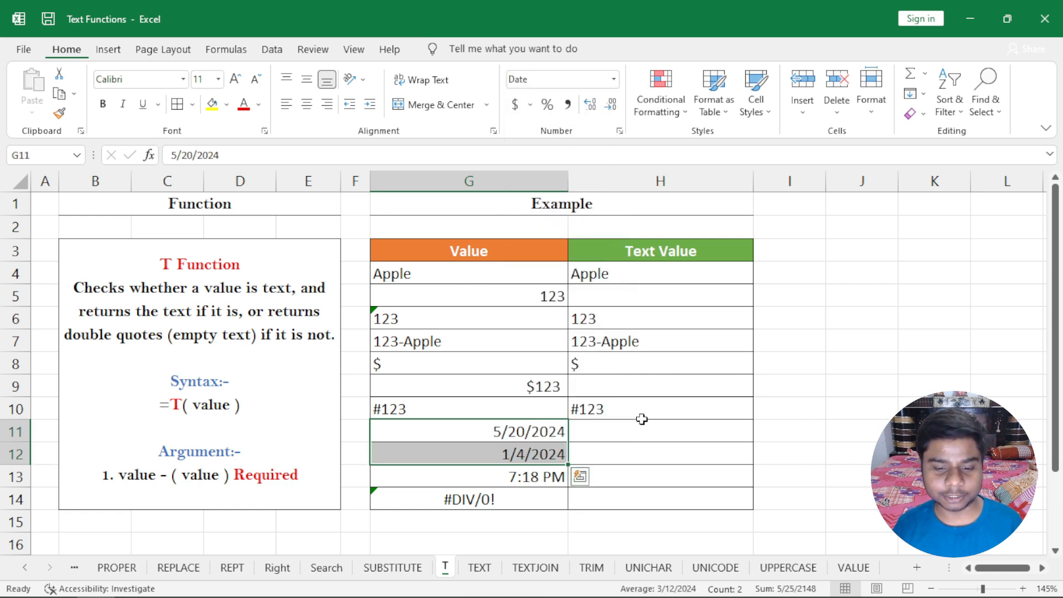
pyautogui.click(609, 450)
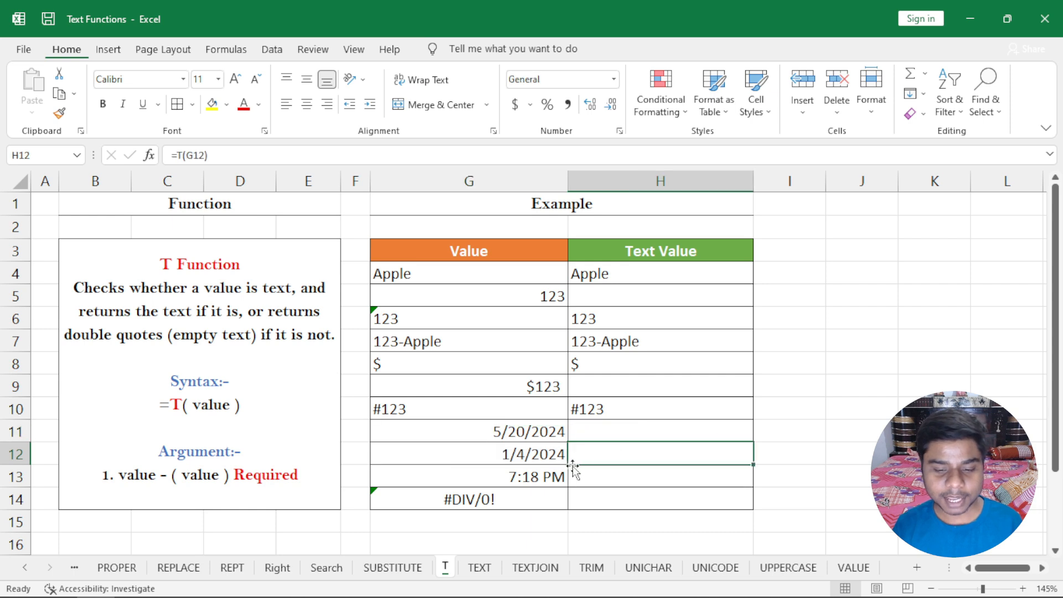
# - Inspect the time value in G13 and copy the T formula from H12 down to H13
pyautogui.click(550, 476)
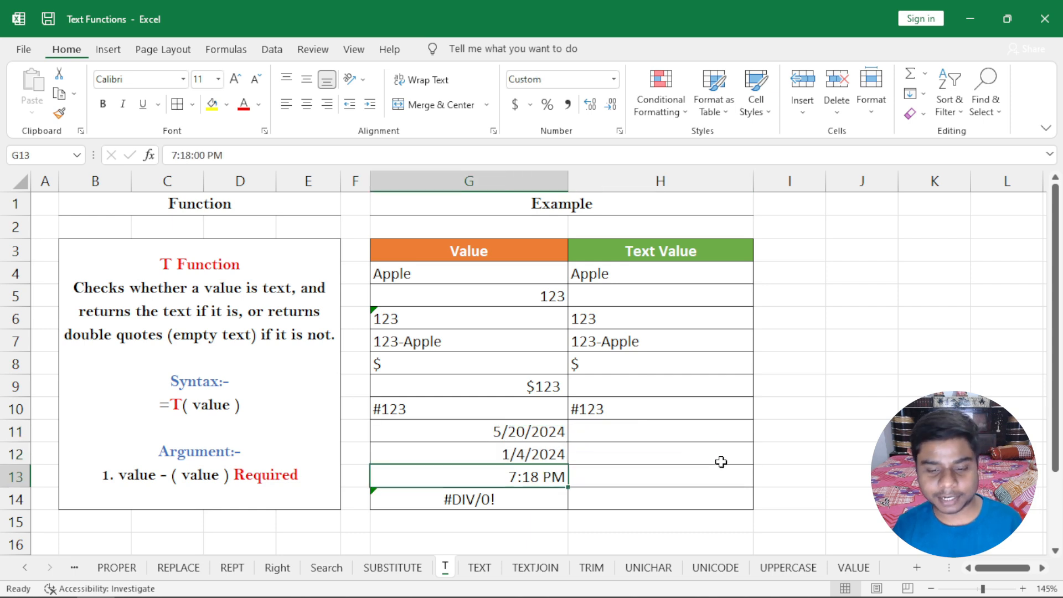
pyautogui.click(739, 454)
pyautogui.moveTo(755, 463); pyautogui.dragTo(753, 487)
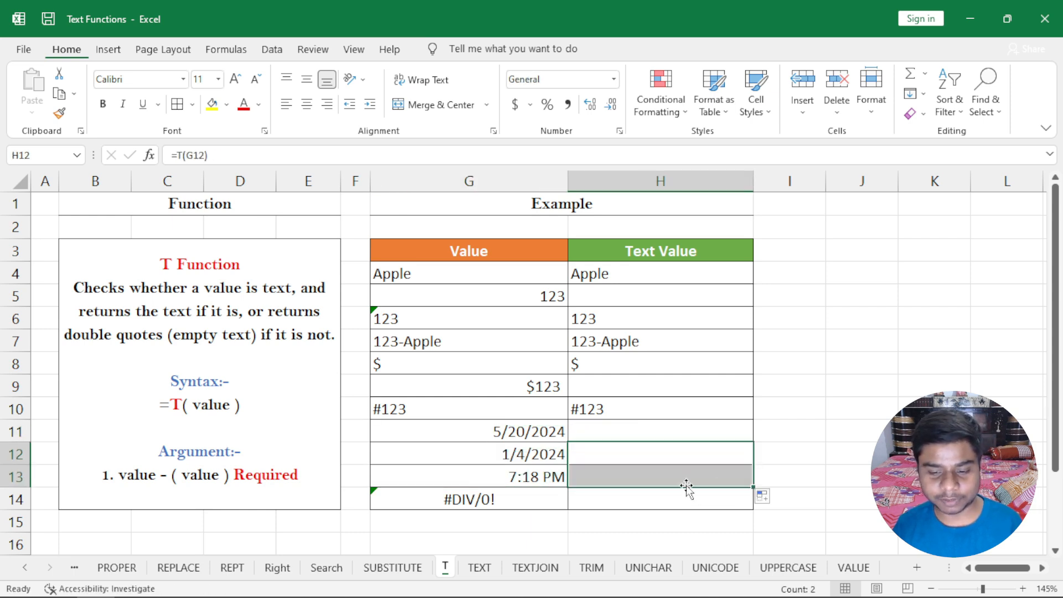
# - Copy the T formula from H13 down to H14 to test the division error in G14
pyautogui.click(518, 498)
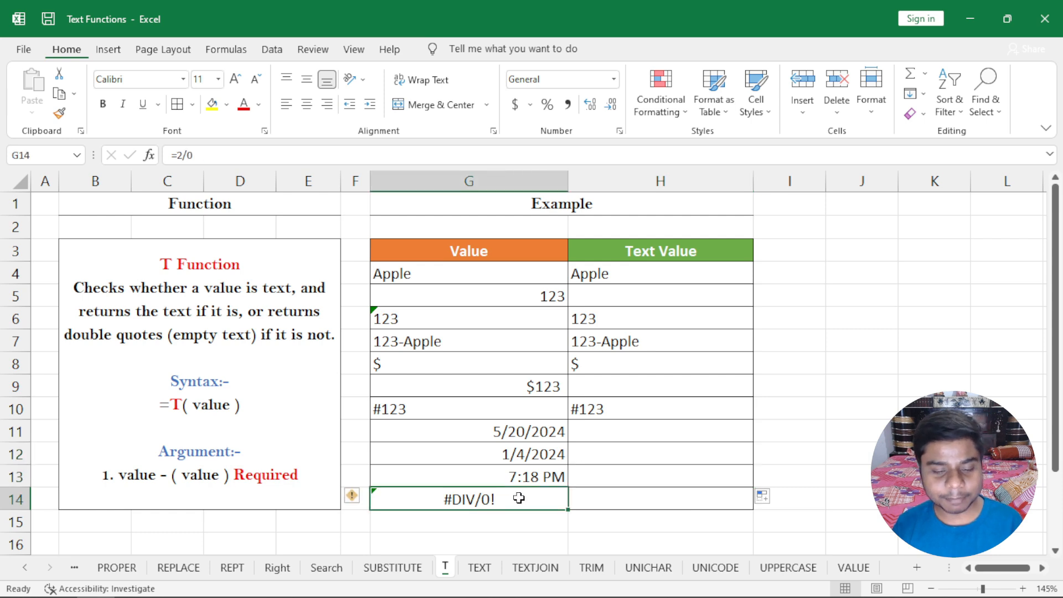
pyautogui.click(663, 471)
pyautogui.moveTo(754, 488); pyautogui.dragTo(753, 508)
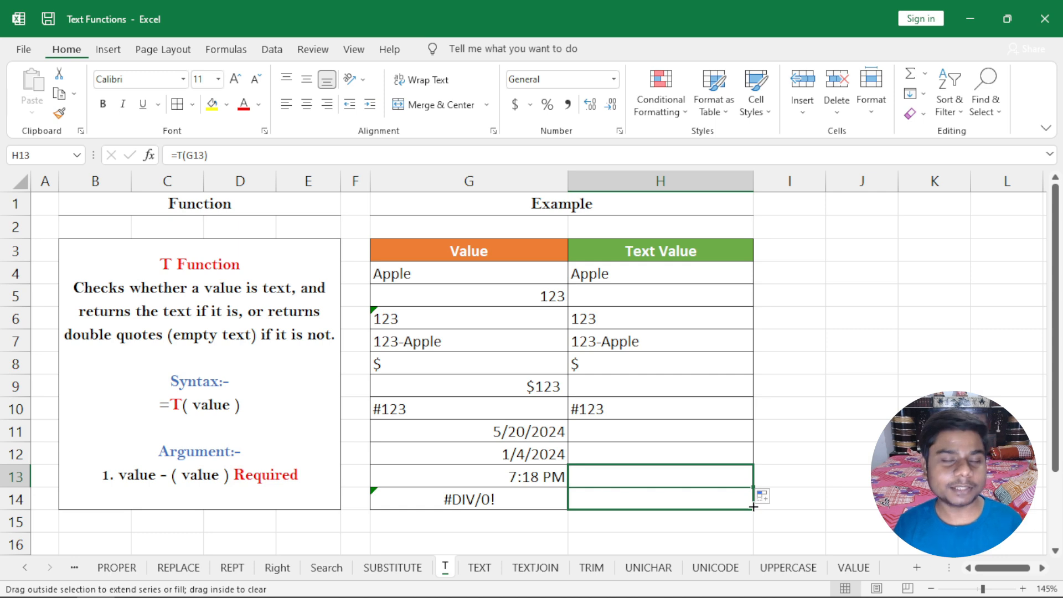
pyautogui.moveTo(754, 507); pyautogui.dragTo(754, 507)
pyautogui.click(539, 502)
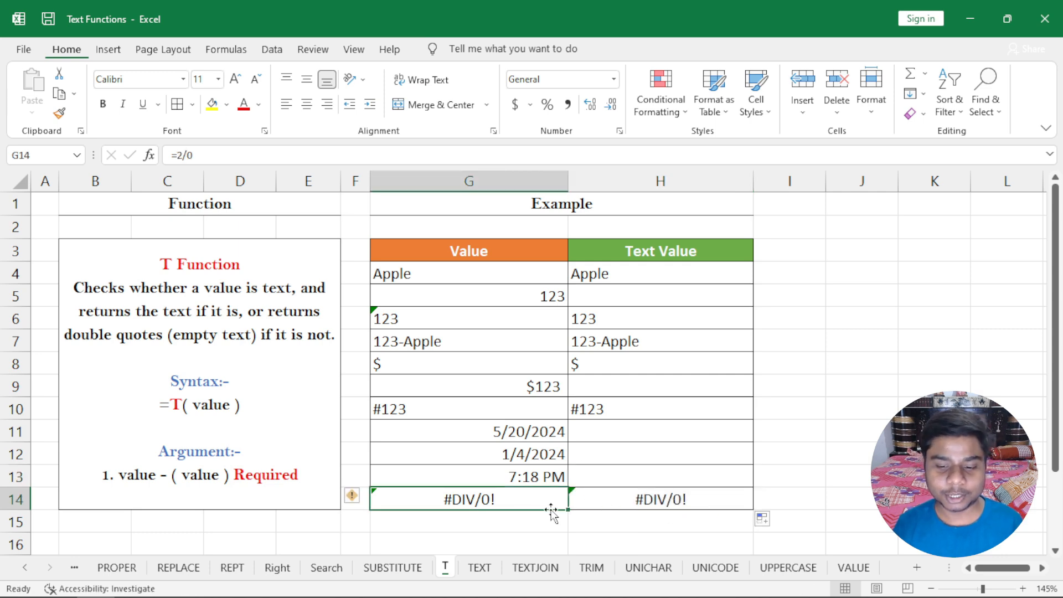
pyautogui.click(680, 502)
# - Enter the number 4 in J3 and the letter t in K3 as alignment samples
pyautogui.click(854, 251)
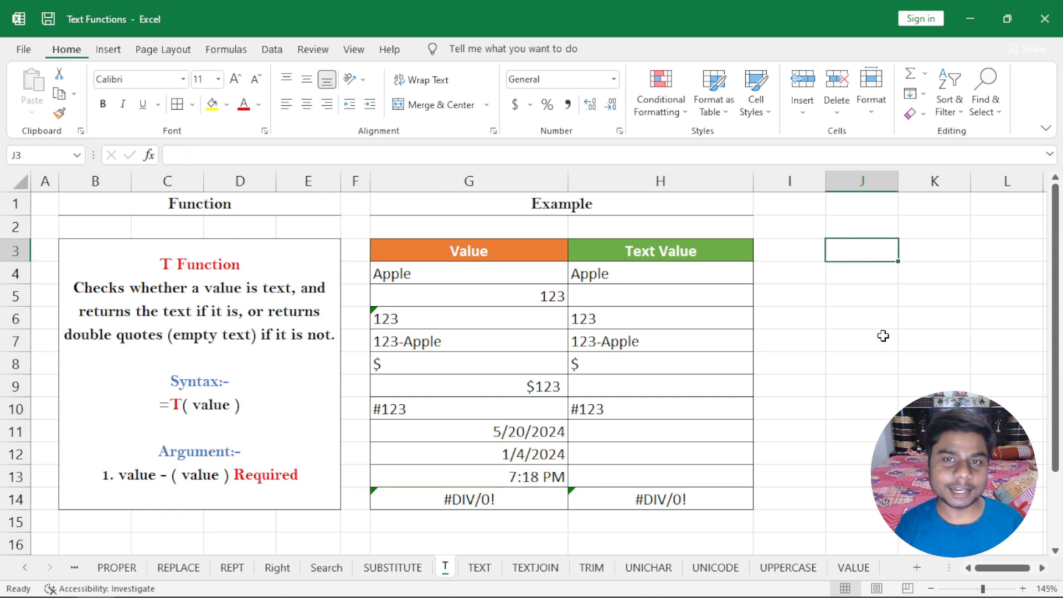
pyautogui.write('4')
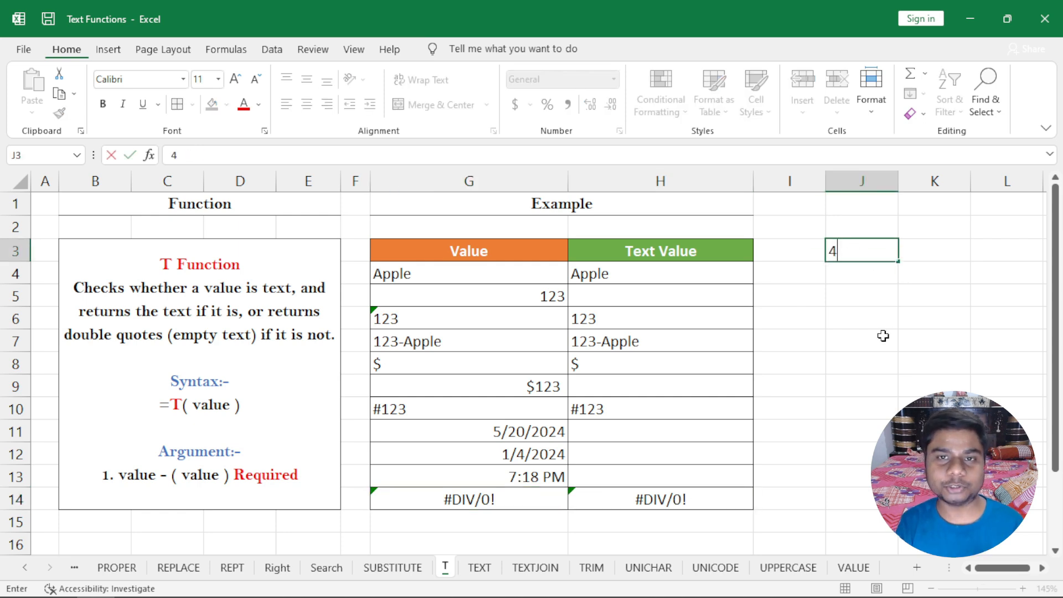
pyautogui.press('Return')
pyautogui.press('Up')
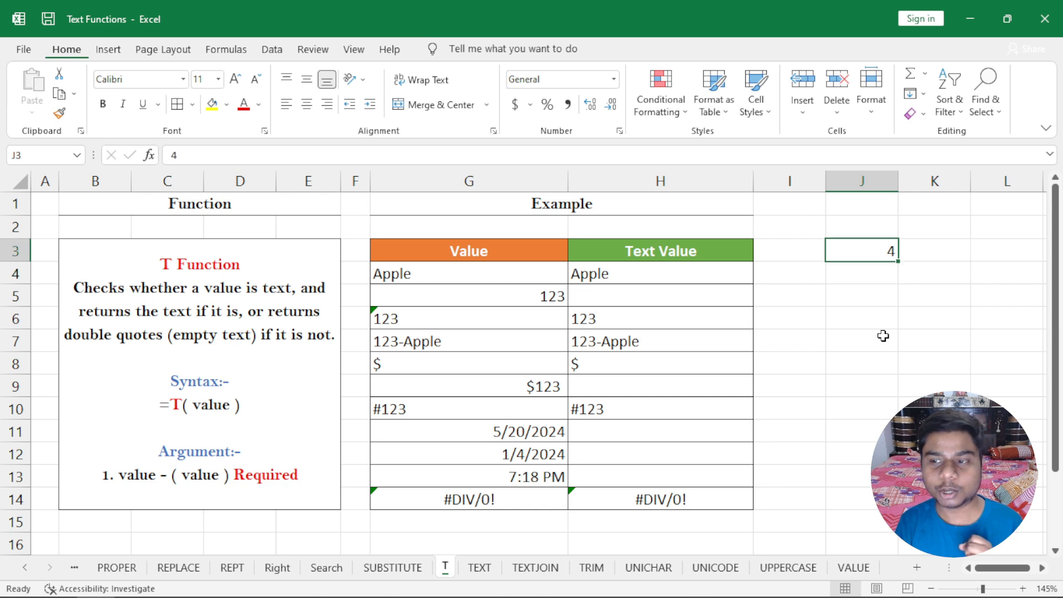
pyautogui.press('Right')
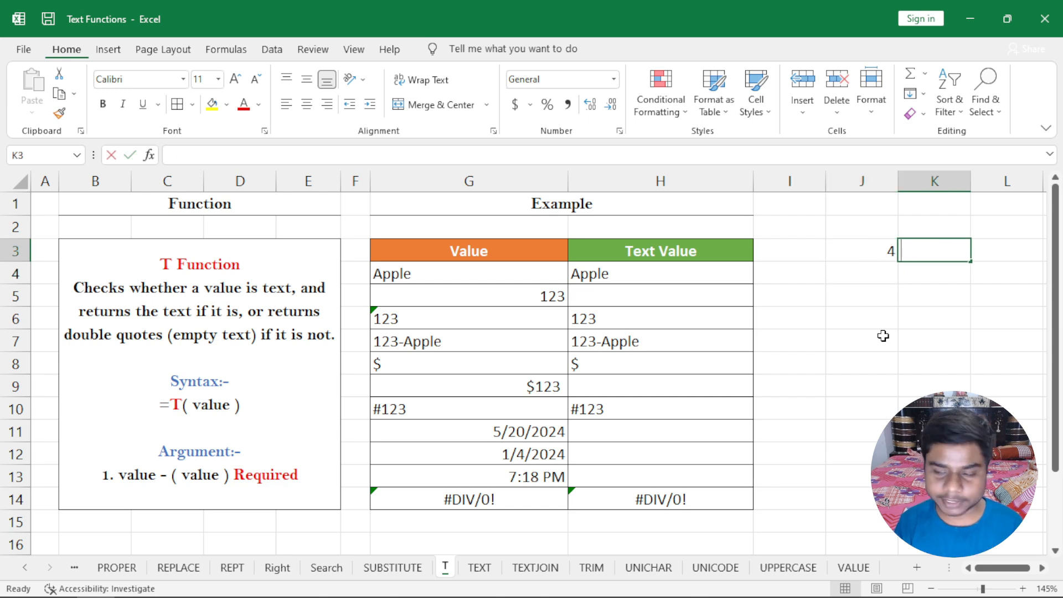
pyautogui.write('t')
pyautogui.press('Return')
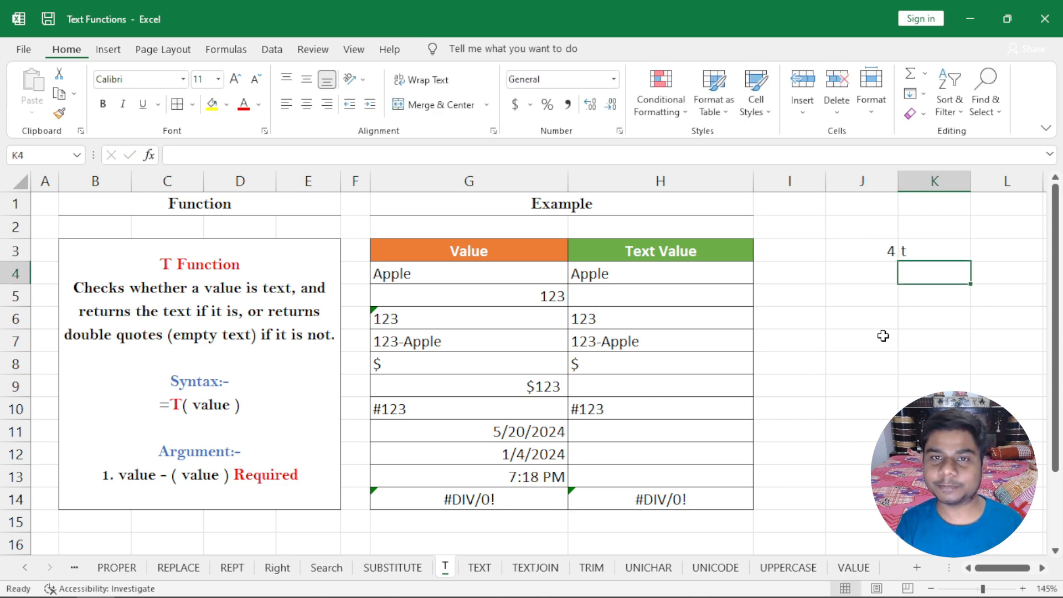
# - Examine the sample values in G4:G14 for their data types and default cell alignment
pyautogui.moveTo(475, 271); pyautogui.dragTo(483, 494)
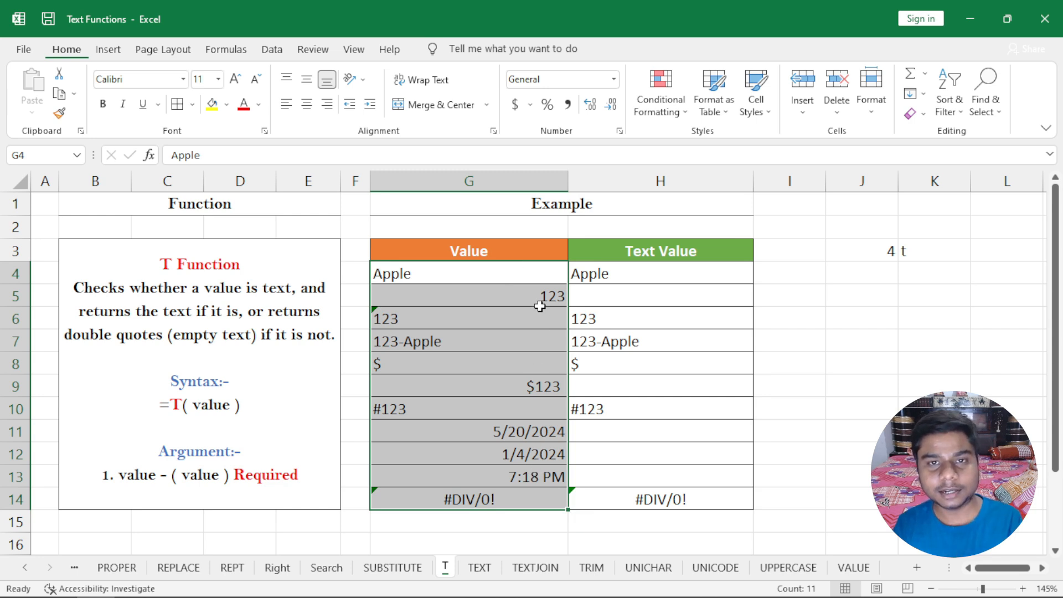
pyautogui.click(475, 496)
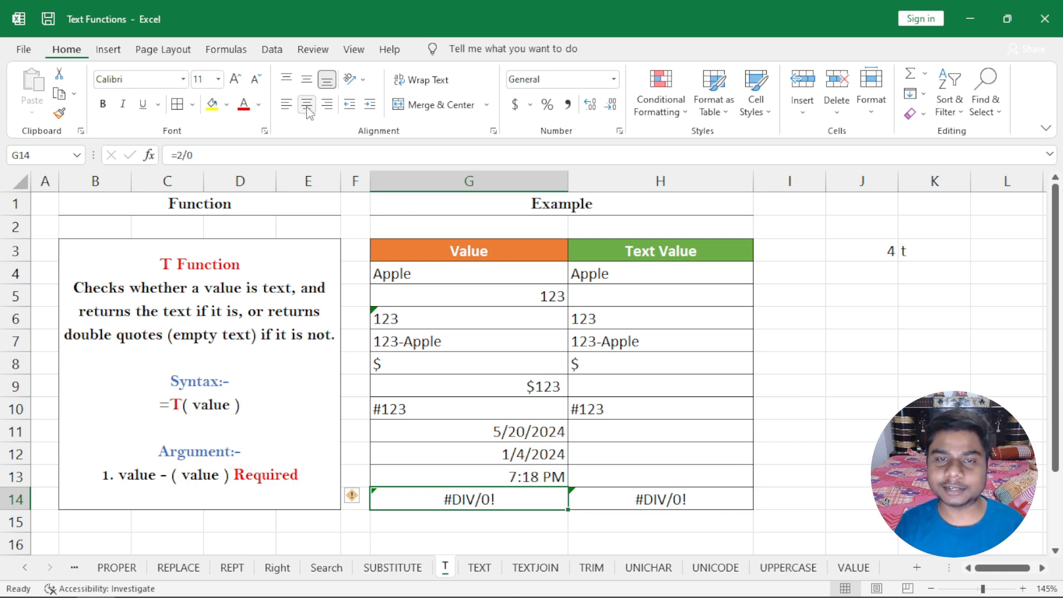
pyautogui.click(496, 472)
pyautogui.click(493, 437)
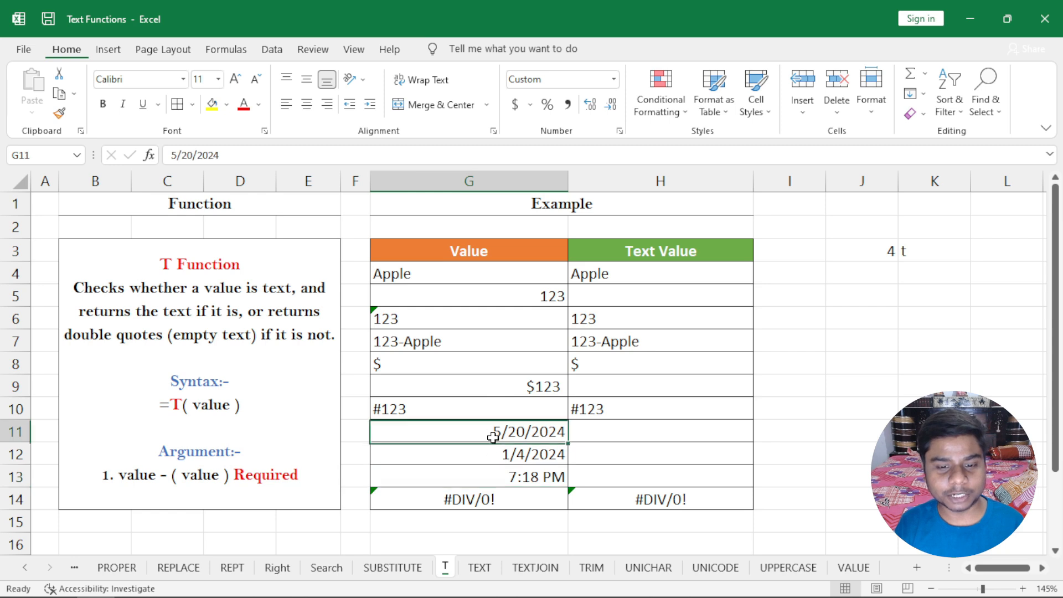
pyautogui.click(492, 408)
pyautogui.click(492, 363)
pyautogui.click(492, 296)
pyautogui.click(501, 432)
pyautogui.click(490, 499)
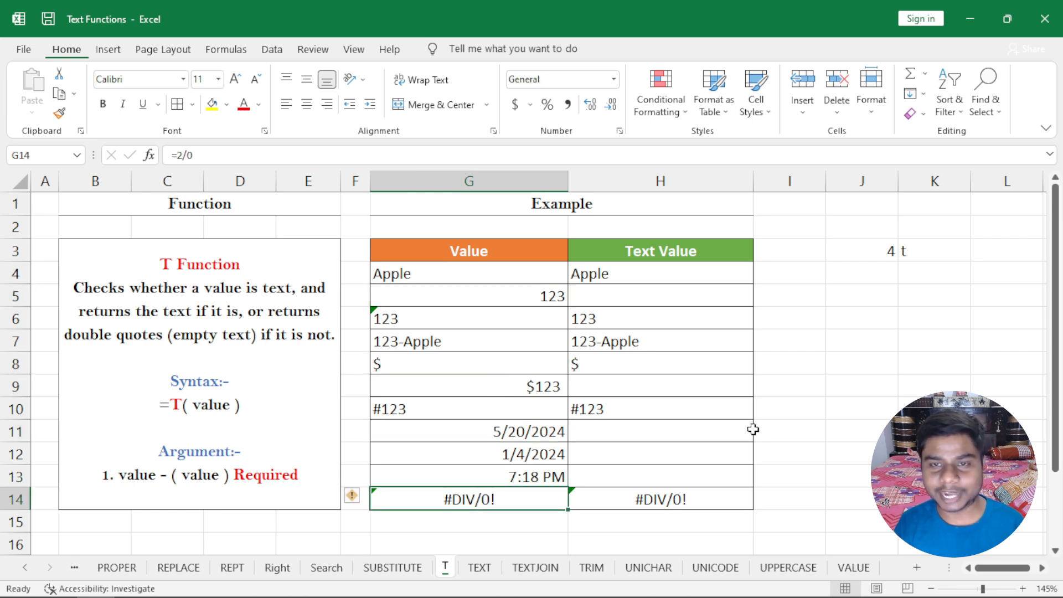
# - Enter the formula =2/0 in J6 and widen column J to show how an error aligns
pyautogui.click(843, 322)
pyautogui.write('=')
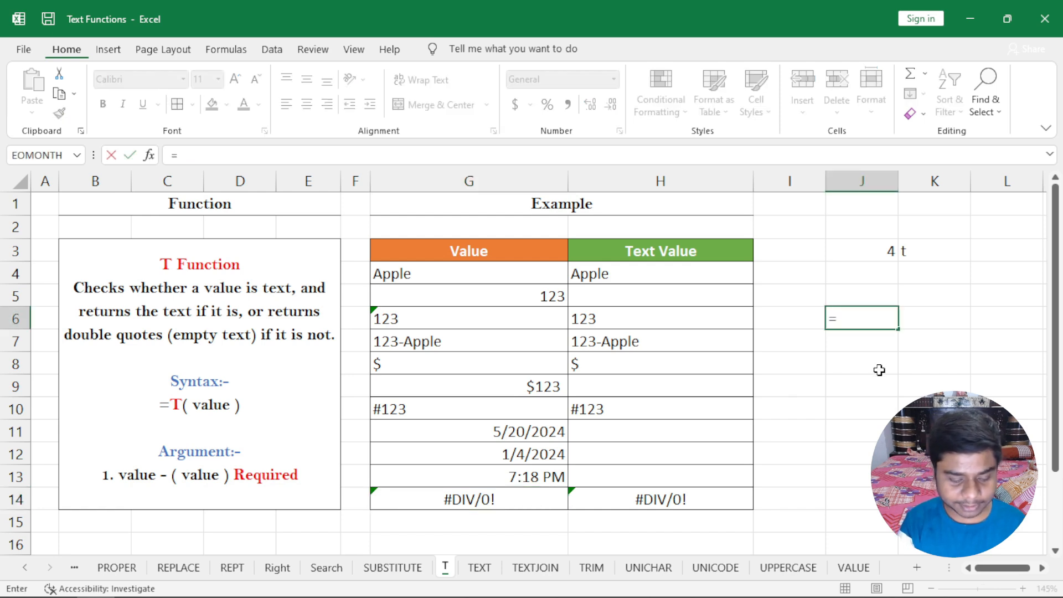
pyautogui.write('2')
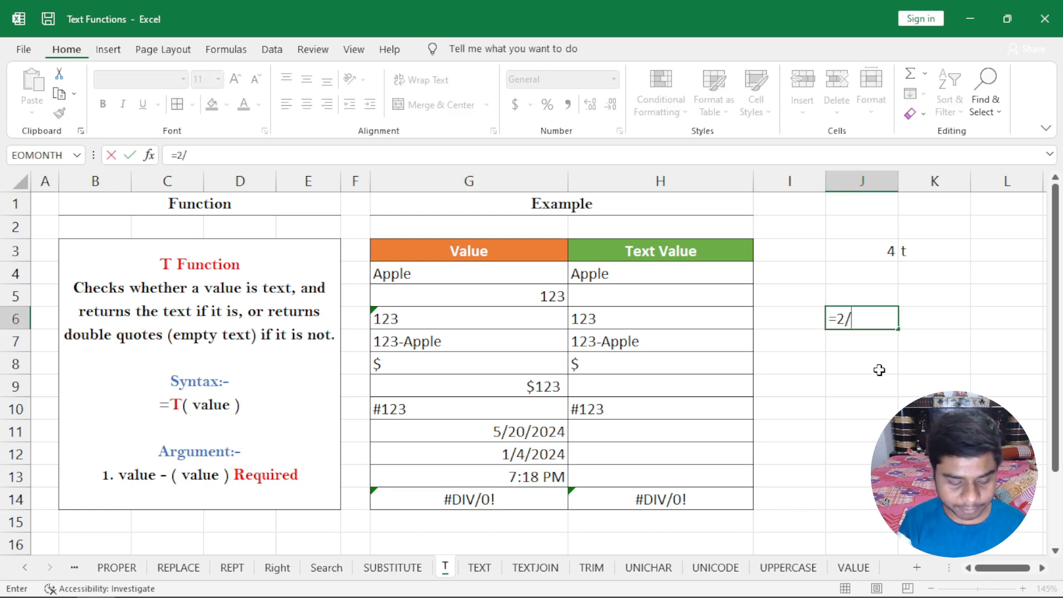
pyautogui.write('/0')
pyautogui.press('Return')
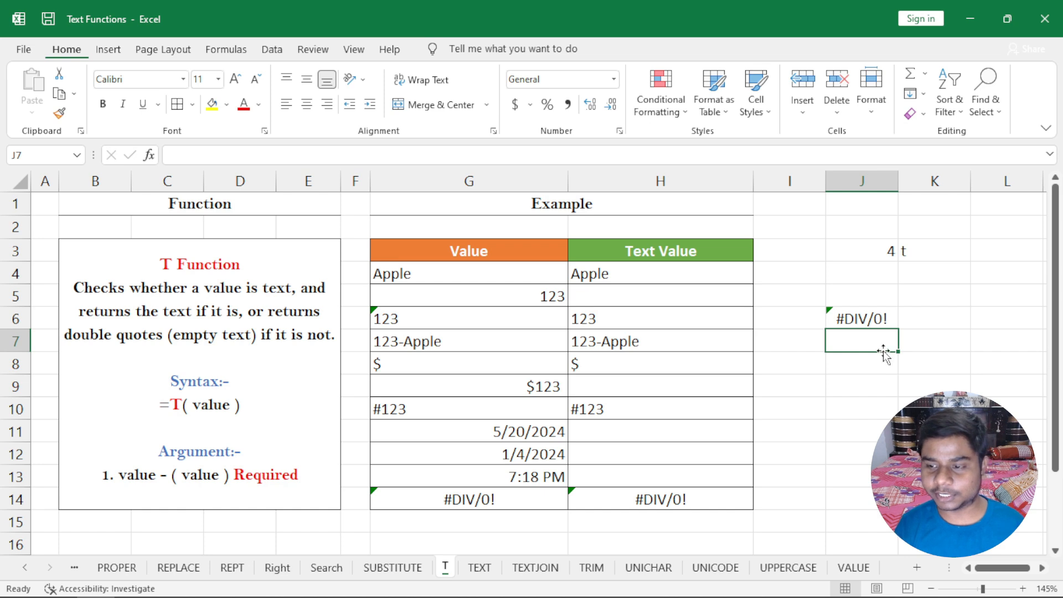
pyautogui.moveTo(899, 181); pyautogui.dragTo(963, 187)
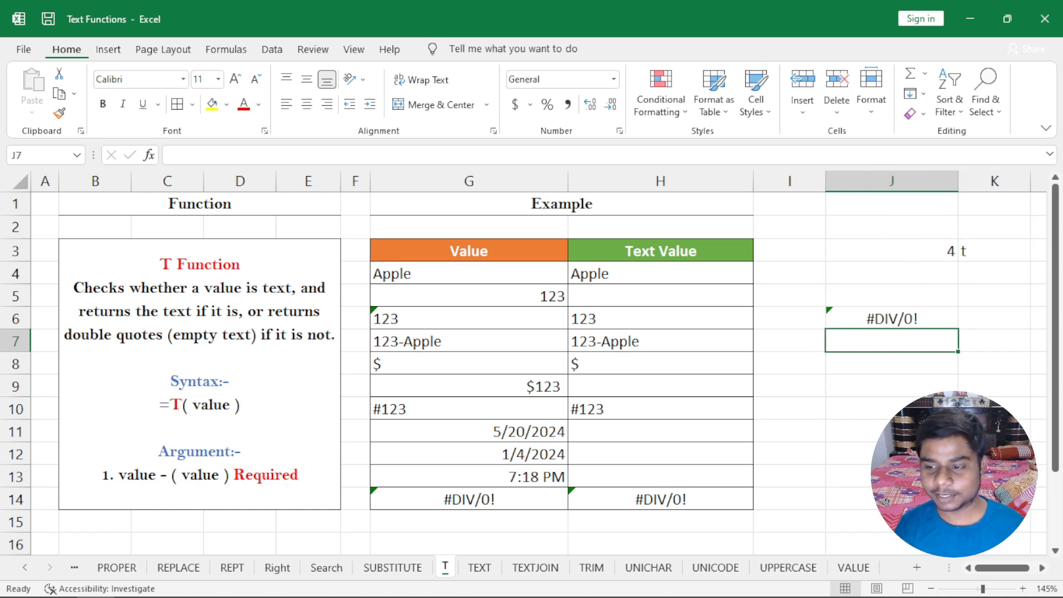
# - Compare the alignment of the error, number and text samples in J3:K6 with the values in G4:G14, and review the T function description
pyautogui.click(924, 317)
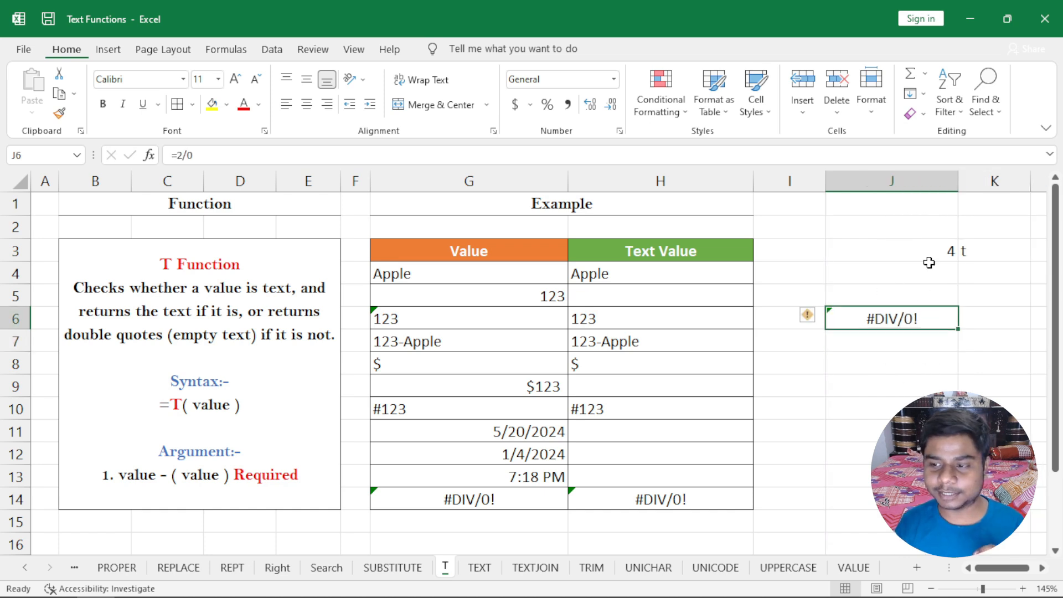
pyautogui.click(928, 258)
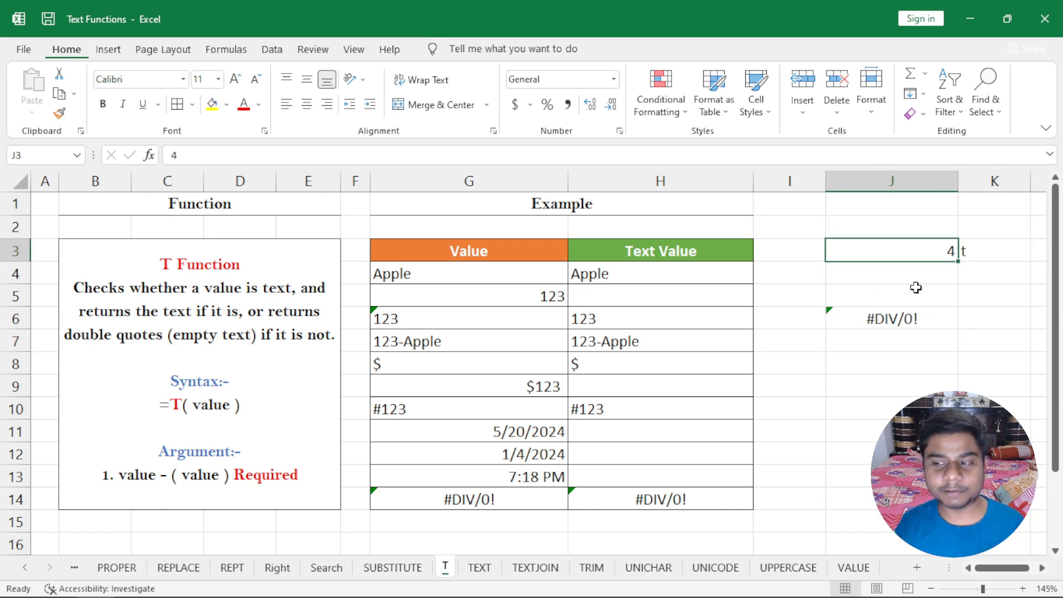
pyautogui.click(981, 243)
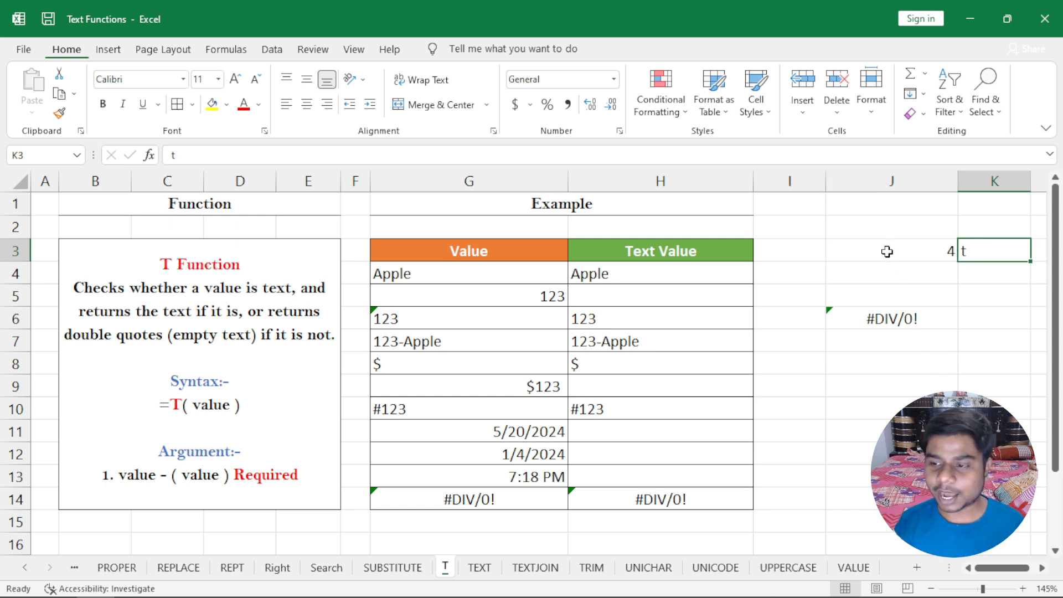
pyautogui.moveTo(885, 250); pyautogui.dragTo(980, 337)
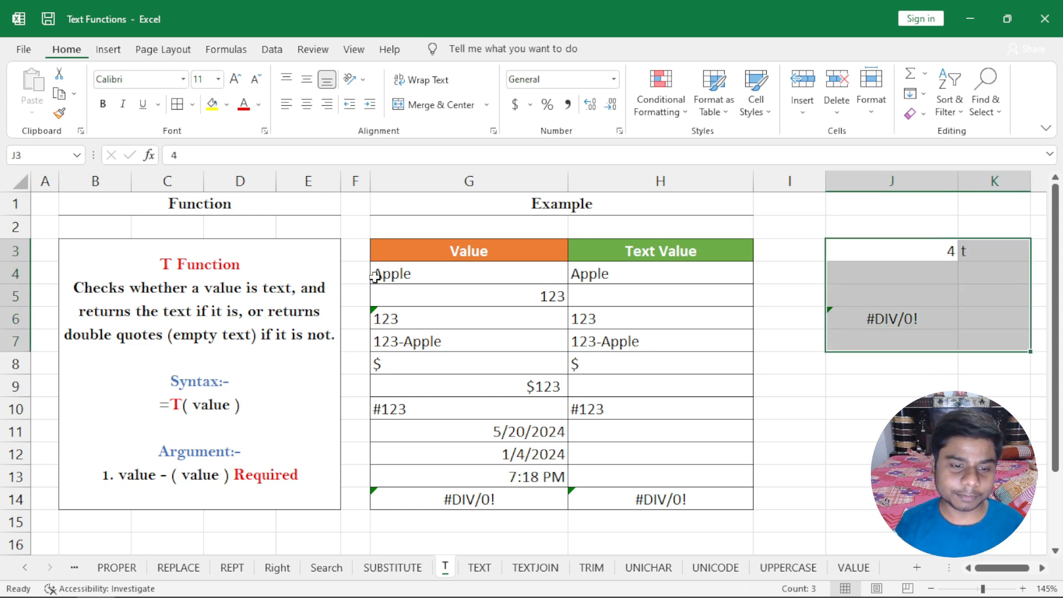
pyautogui.moveTo(382, 274); pyautogui.dragTo(387, 498)
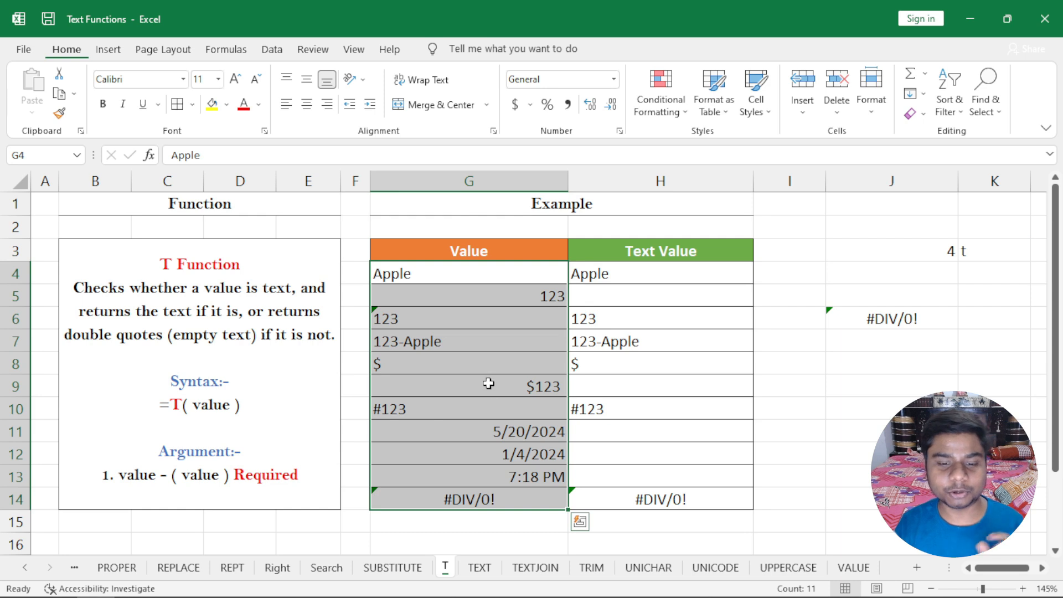
pyautogui.click(493, 462)
pyautogui.click(234, 347)
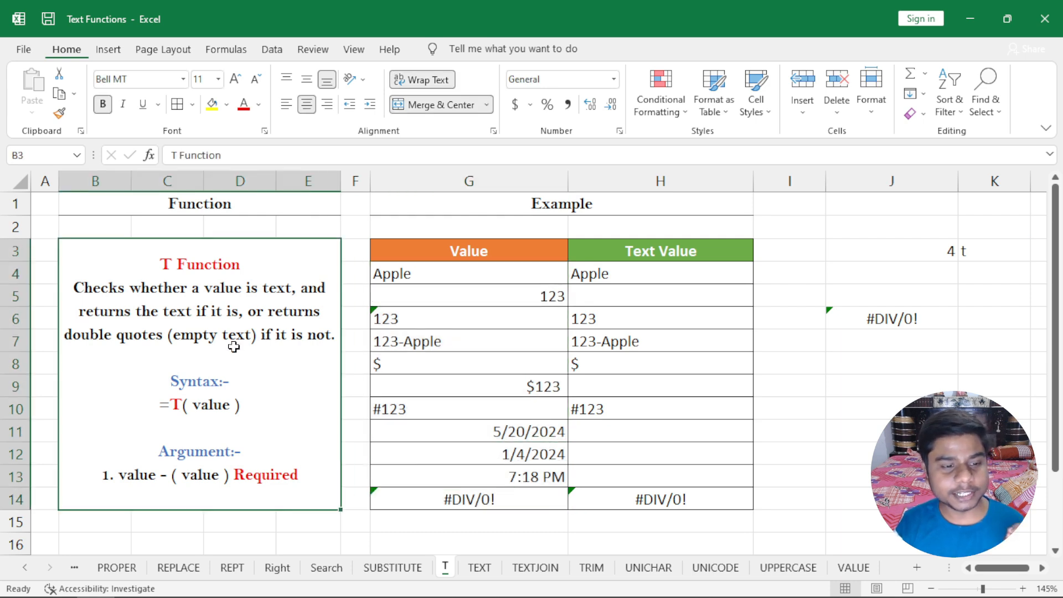